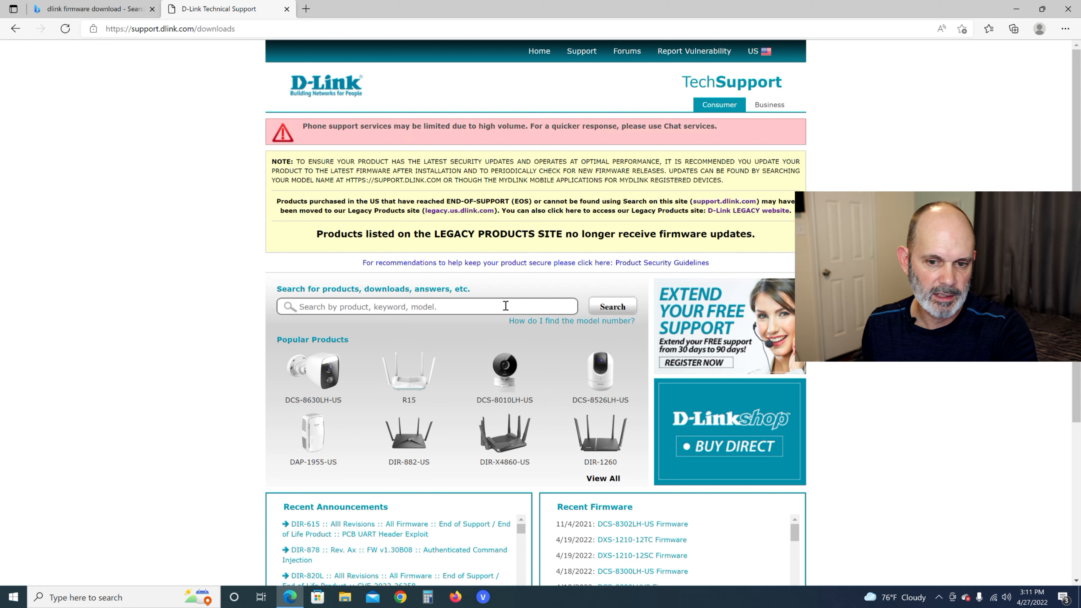
Step: On D-Link's Legacy Products site, search the model list for 868 and open the DIR-868L product page
{"action": "left_click", "coordinate": [777, 213]}
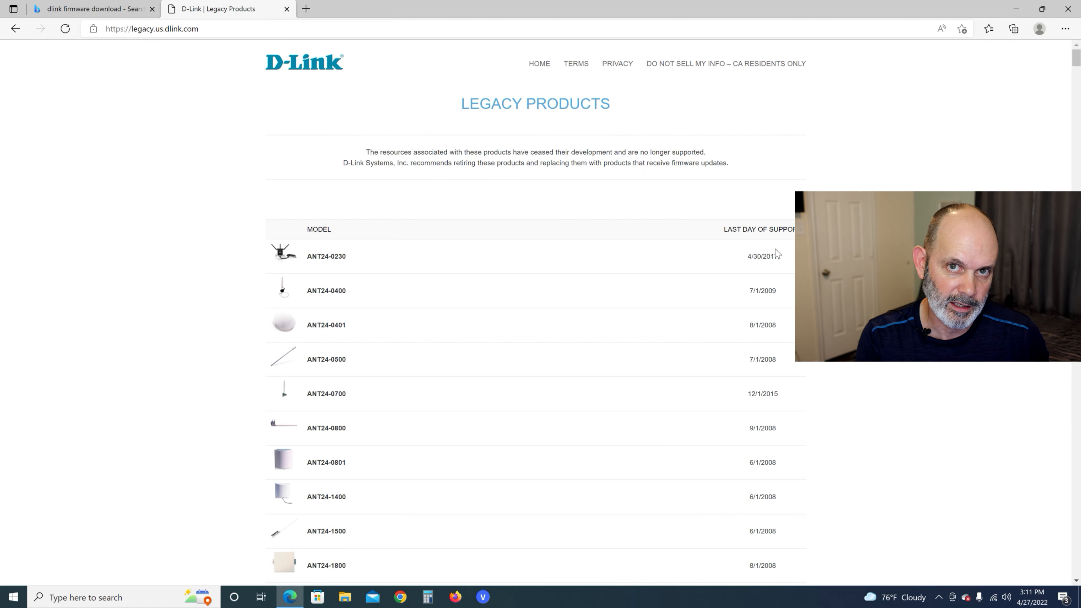
{"action": "key", "text": "ctrl+f"}
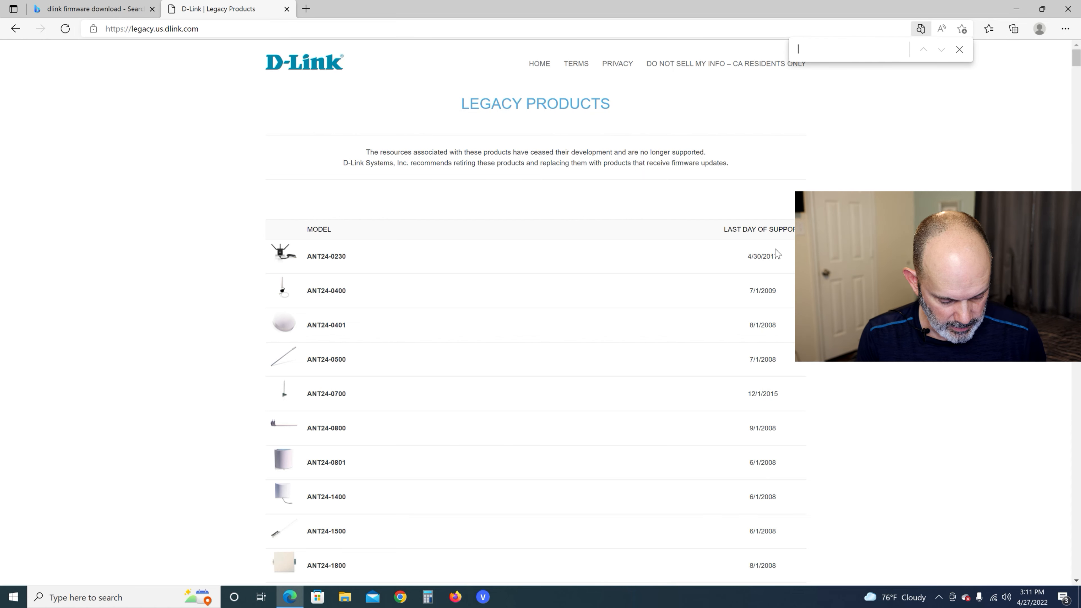
{"action": "type", "text": "868"}
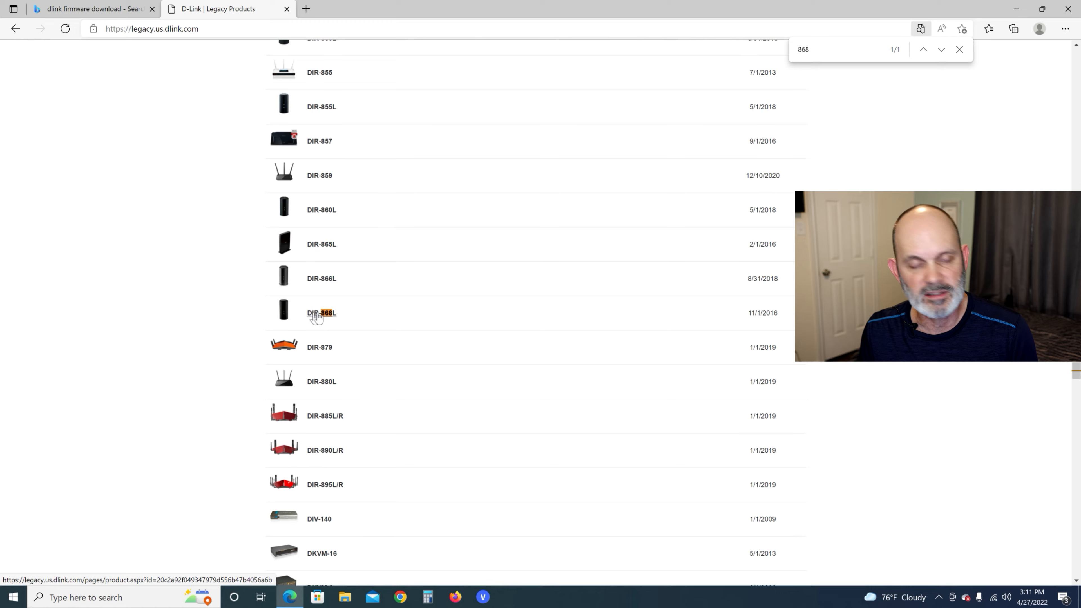
{"action": "left_click", "coordinate": [321, 315]}
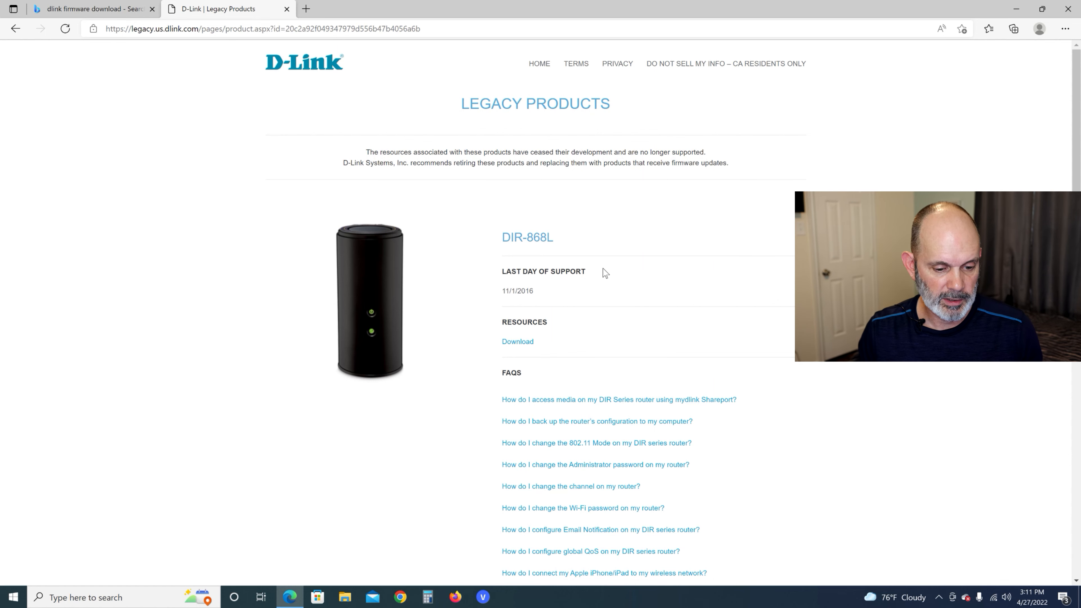
Step: Open the DIR-868L download directory and go to the FIRMWARE folder under REVA
{"action": "left_click", "coordinate": [518, 341]}
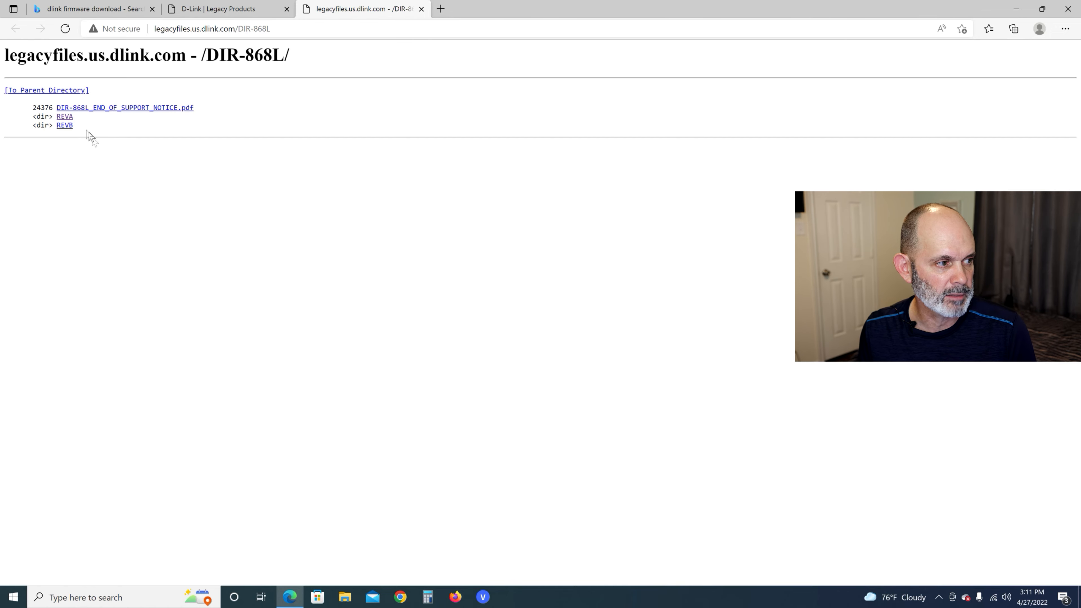
{"action": "left_click", "coordinate": [65, 117]}
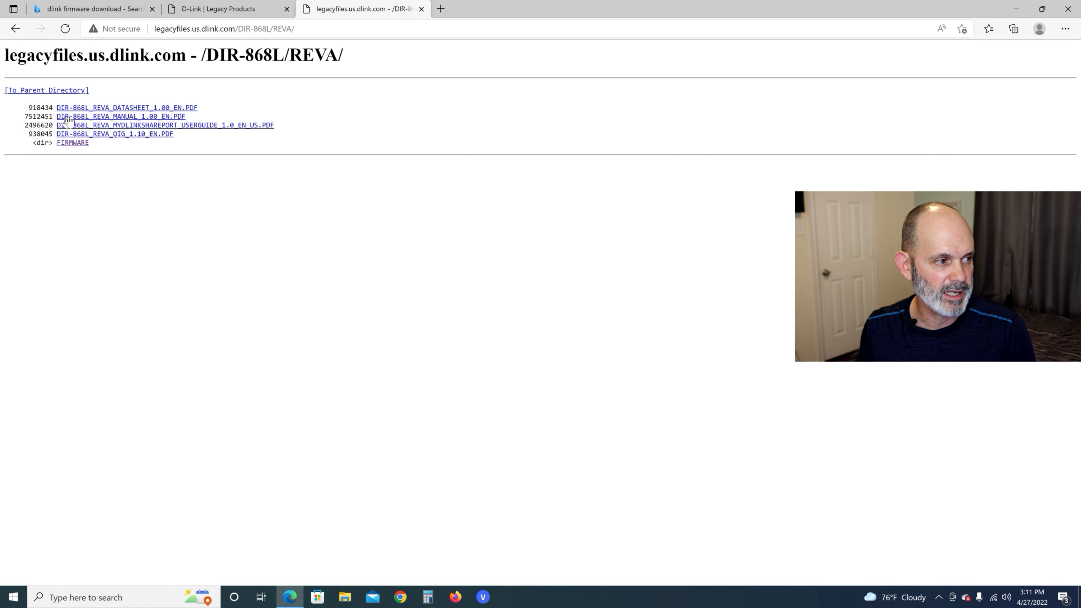
{"action": "left_click", "coordinate": [73, 145]}
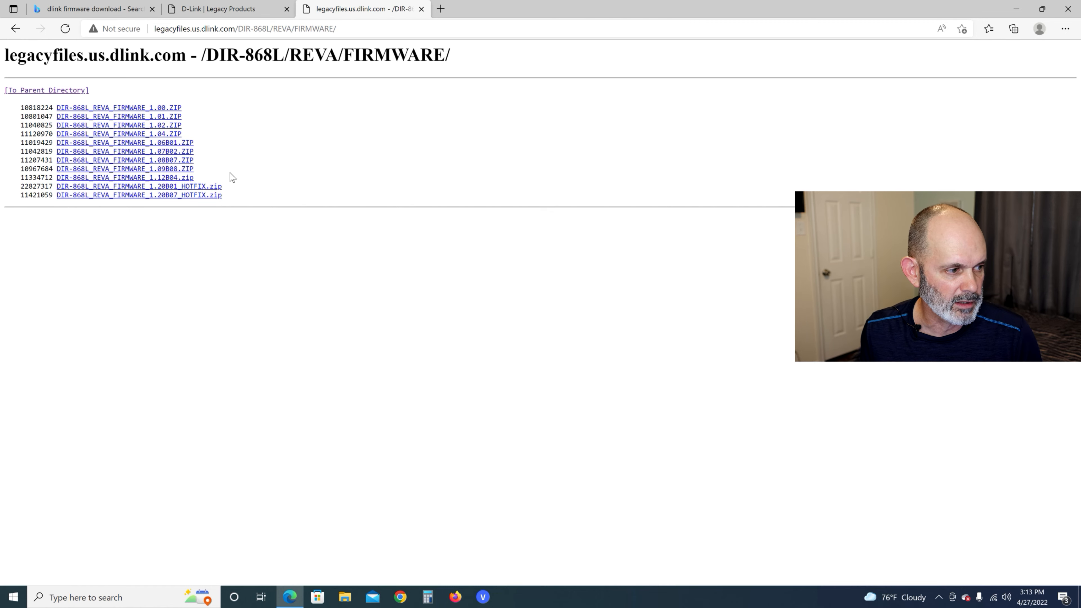
Step: Download DIR-868L_REVA_FIRMWARE_1.20B01_HOTFIX.zip and save it in the DLINK 868L folder within Downloads
{"action": "left_click", "coordinate": [125, 188]}
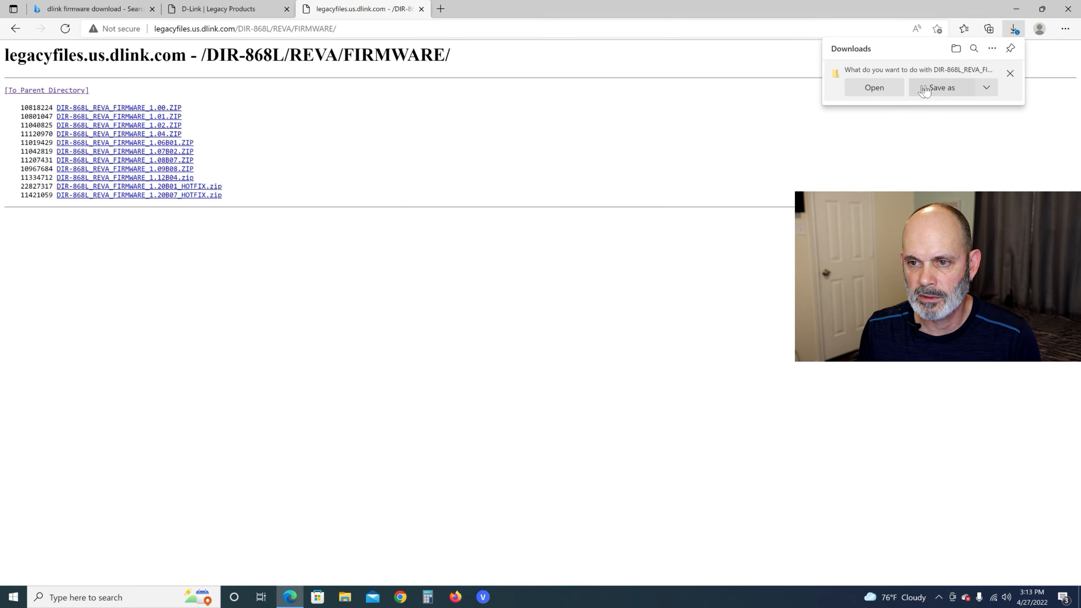
{"action": "left_click", "coordinate": [957, 88]}
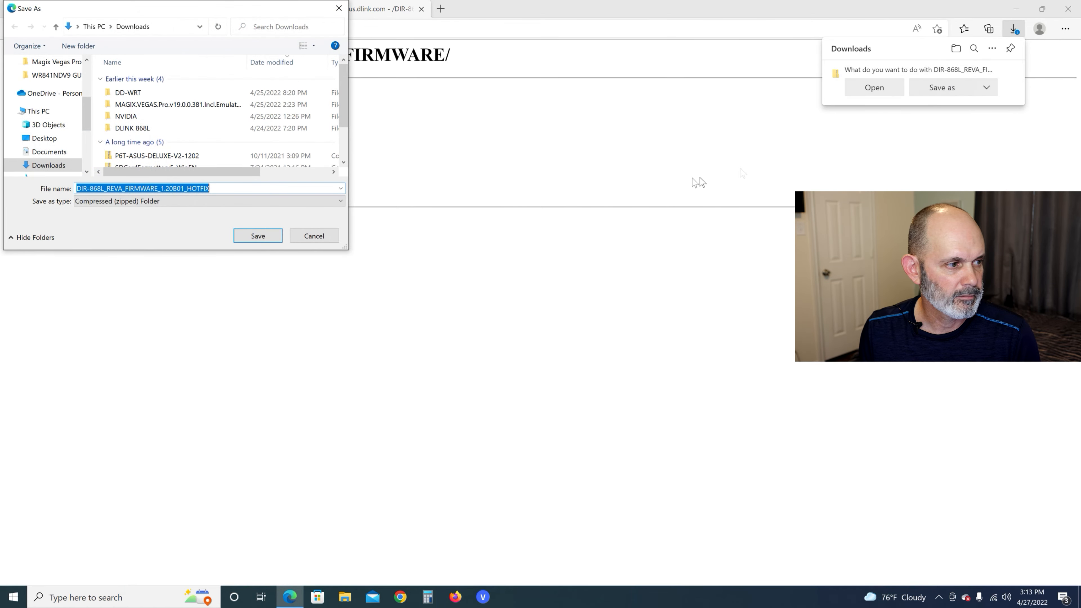
{"action": "double_click", "coordinate": [232, 125]}
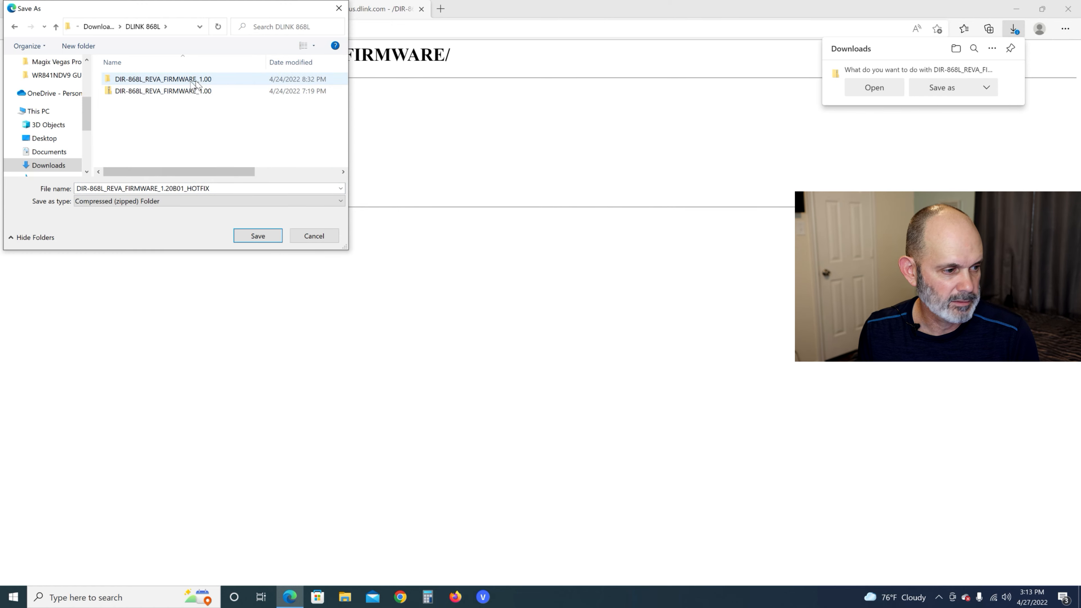
{"action": "left_click", "coordinate": [263, 237]}
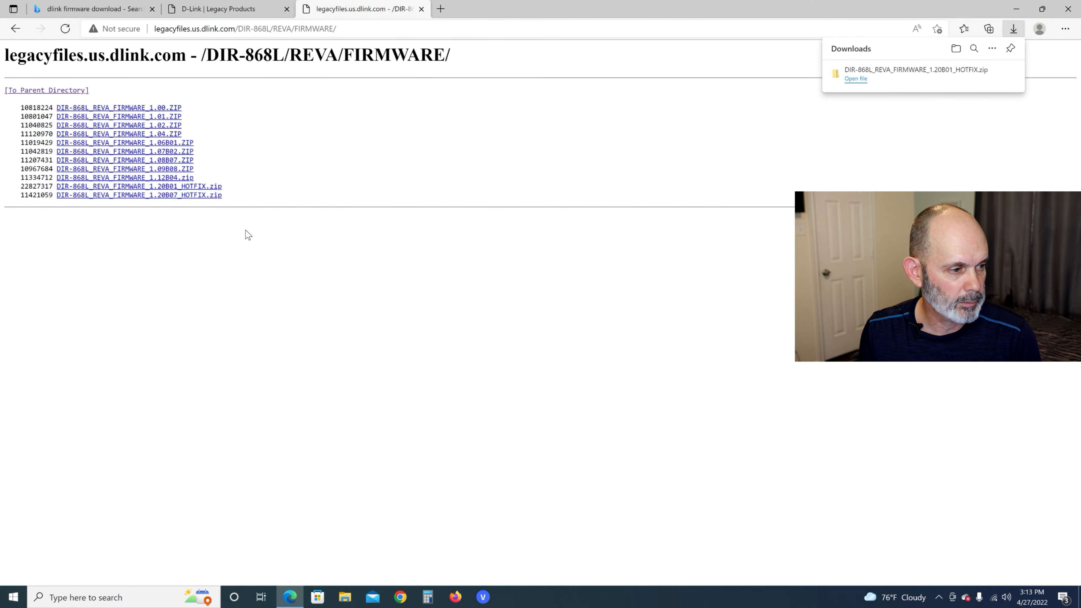
Step: Download DIR-868L_REVA_FIRMWARE_1.20B07_HOTFIX.zip into the same DLINK 868L folder and dismiss the downloads list
{"action": "left_click", "coordinate": [196, 200]}
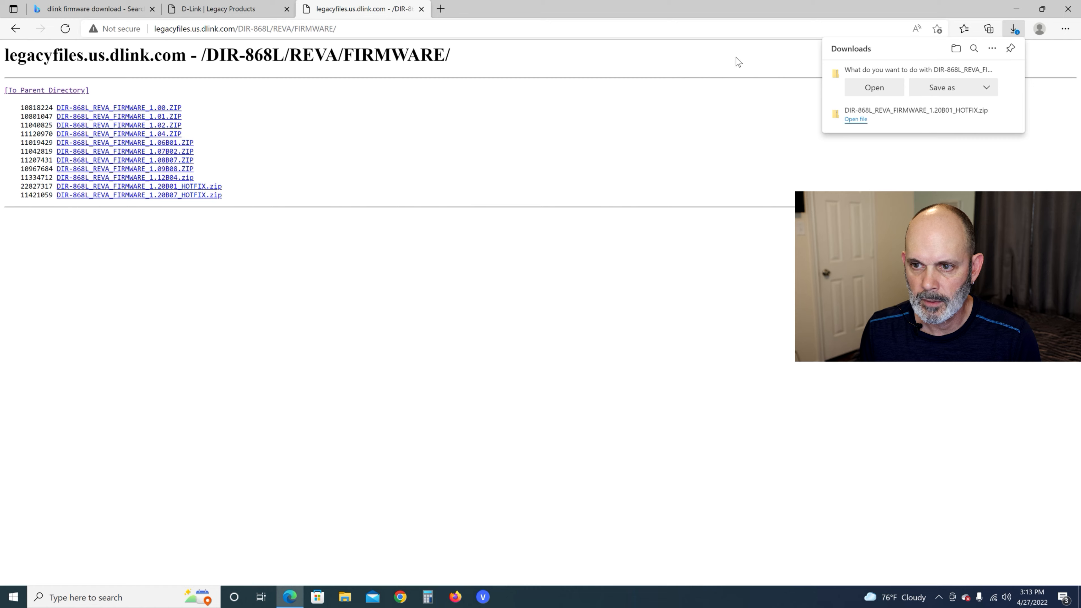
{"action": "left_click", "coordinate": [964, 89]}
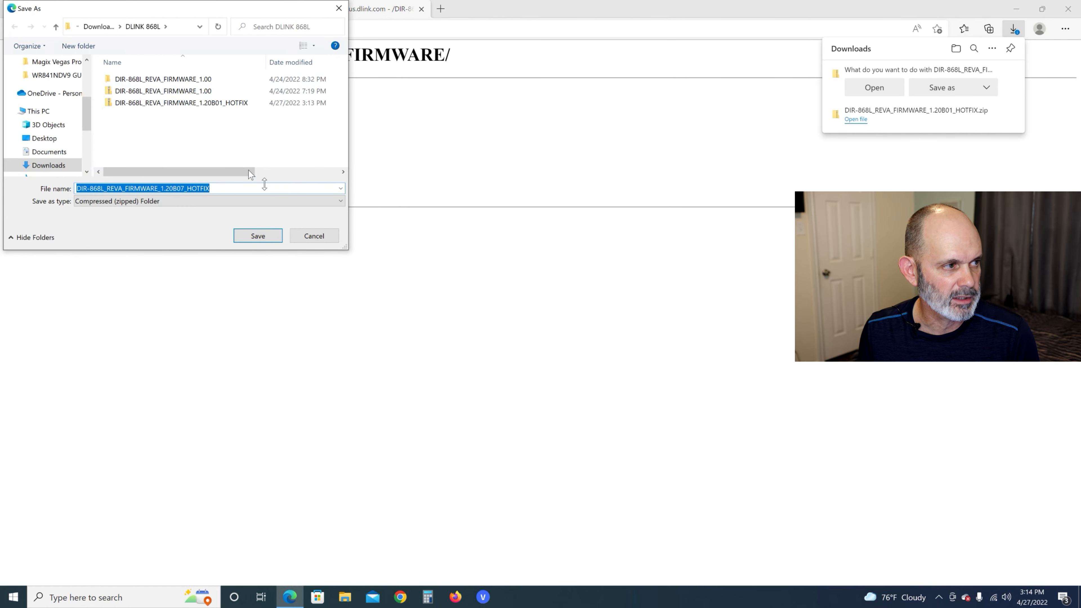
{"action": "left_click", "coordinate": [257, 236]}
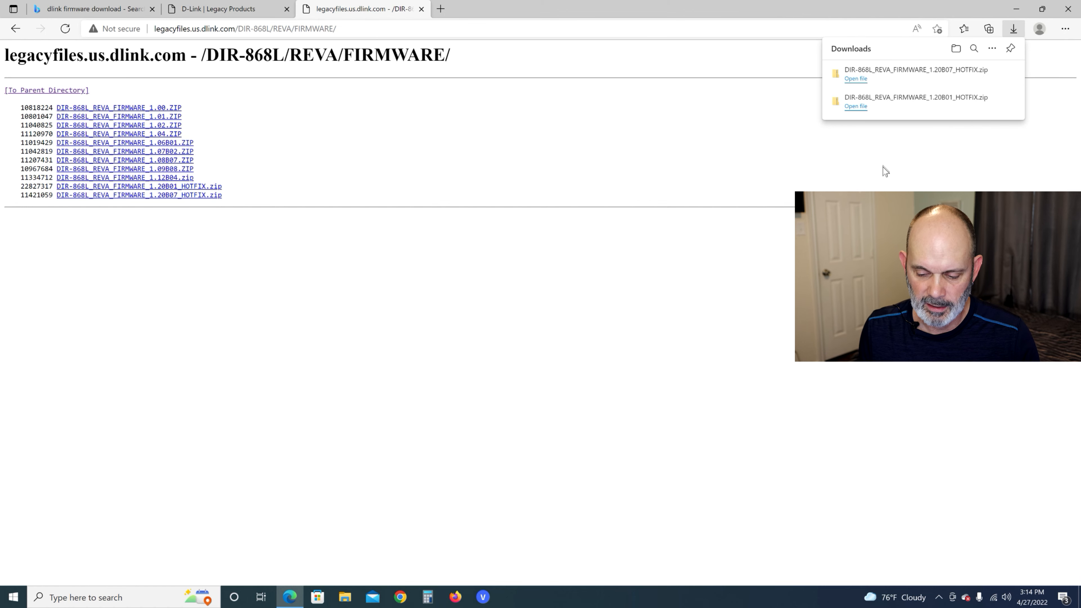
{"action": "left_click", "coordinate": [971, 153]}
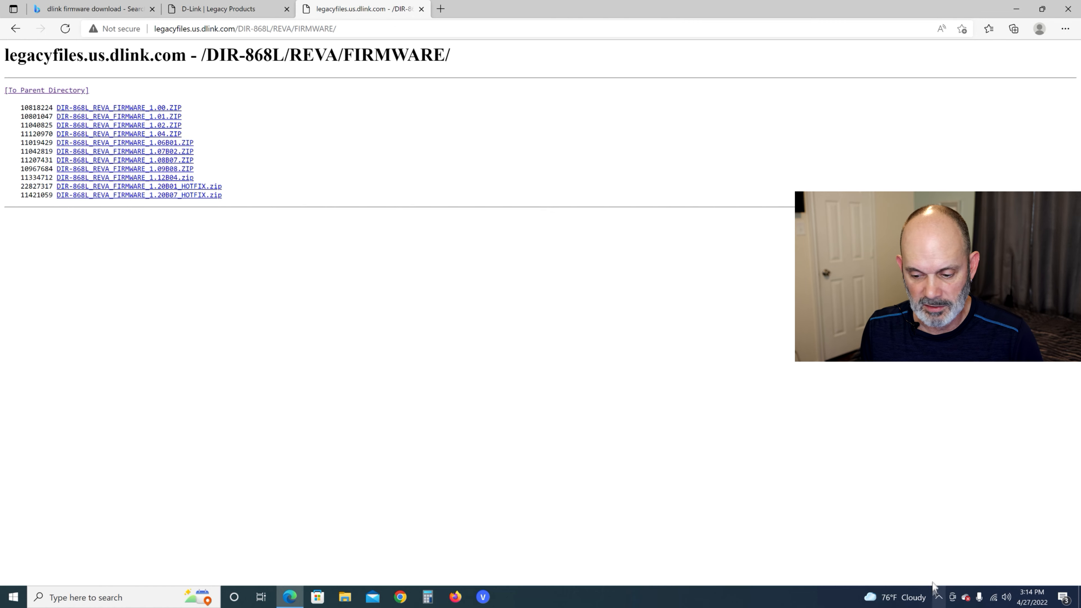
Step: Turn off the computer's Wi-Fi, leaving it to be turned back on manually
{"action": "right_click", "coordinate": [992, 599]}
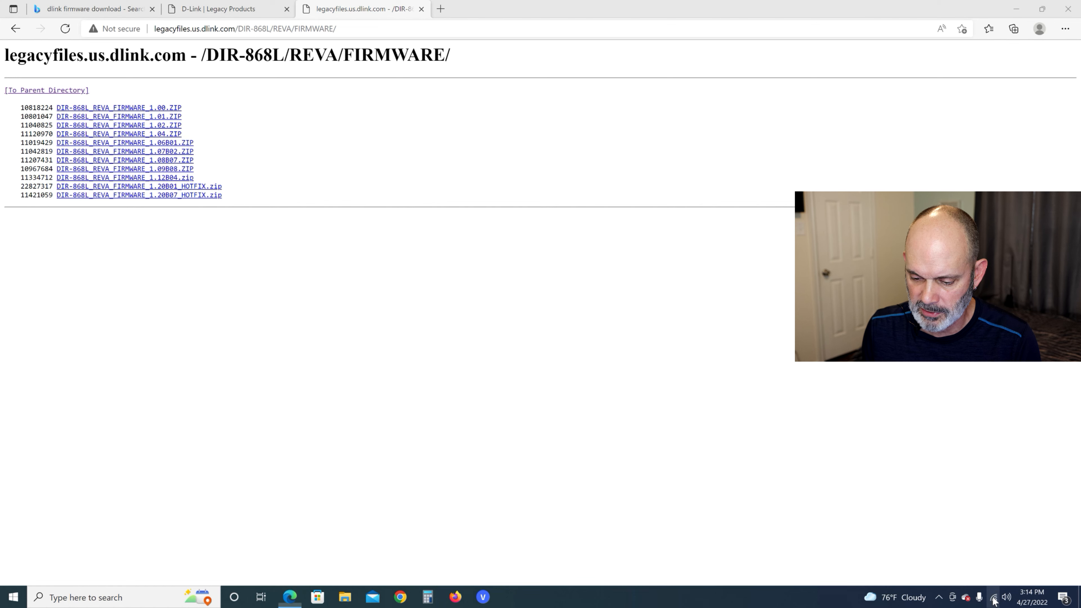
{"action": "left_click", "coordinate": [992, 599]}
{"action": "left_click", "coordinate": [993, 599]}
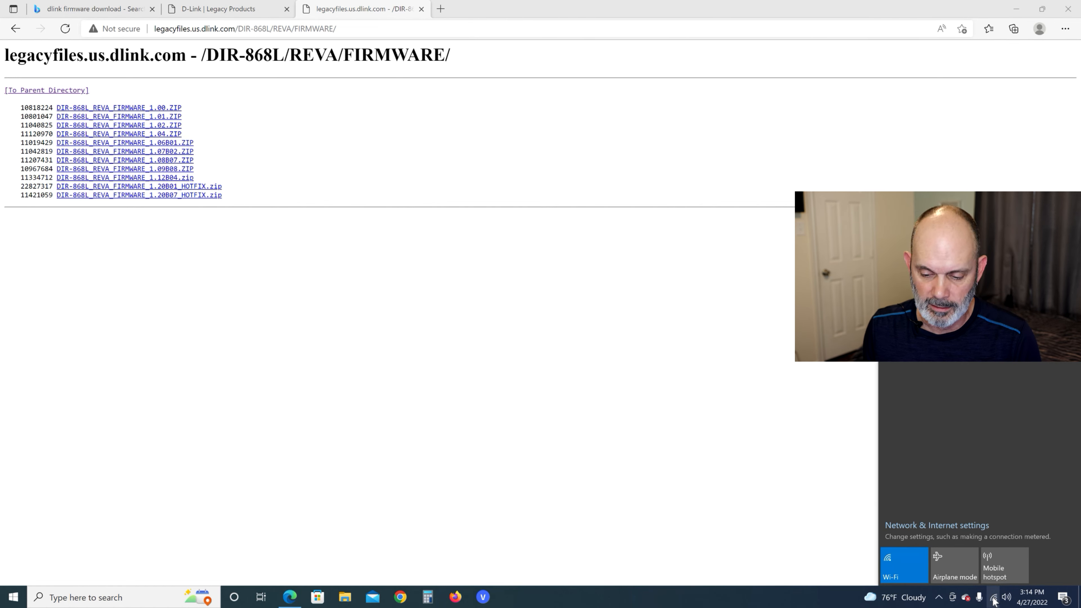
{"action": "left_click", "coordinate": [897, 564]}
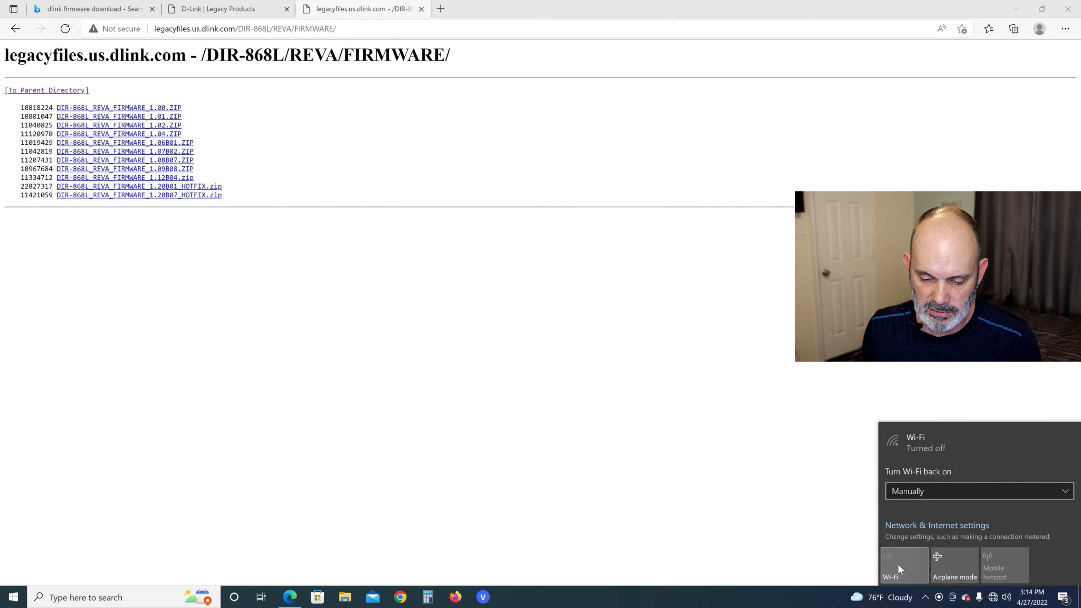
{"action": "left_click", "coordinate": [800, 529]}
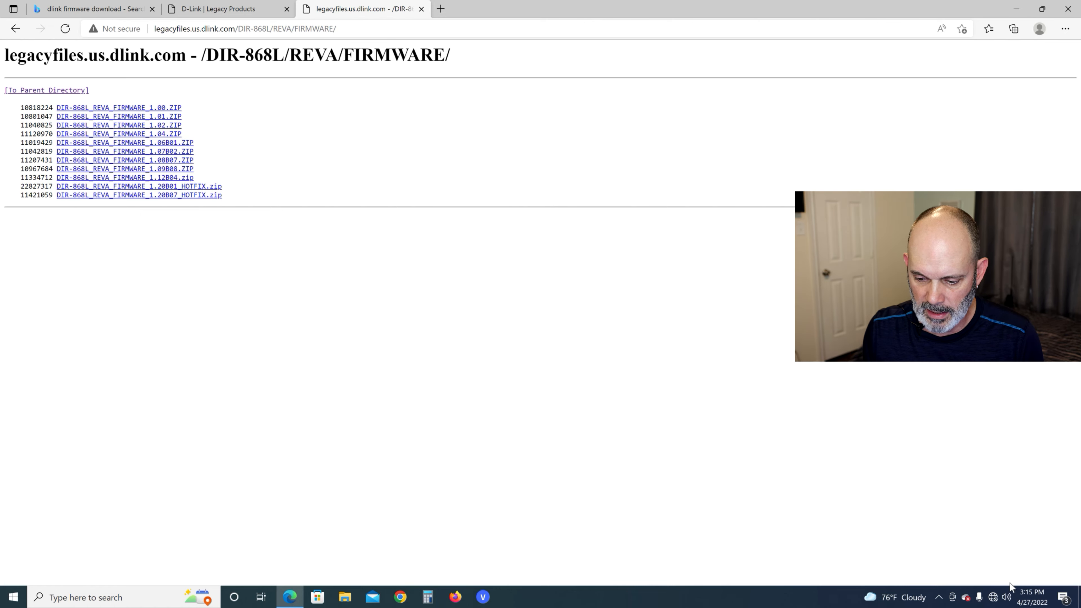
Step: Switch to the Ethernet page of Windows Network & Internet settings and open the adapter options, dismissing the browser-choice prompt
{"action": "left_click", "coordinate": [993, 597]}
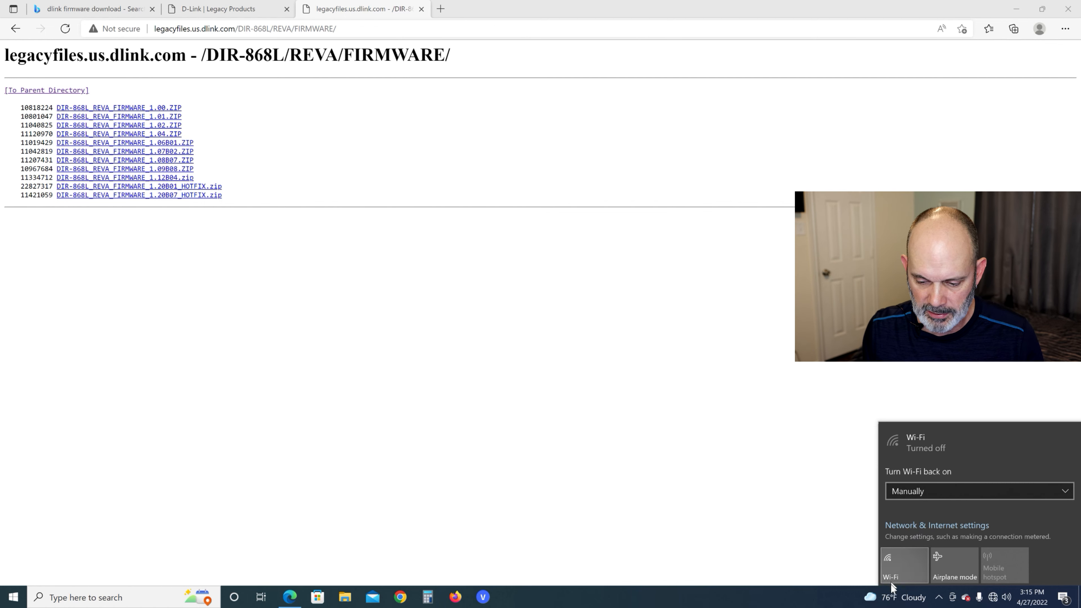
{"action": "left_click", "coordinate": [836, 595]}
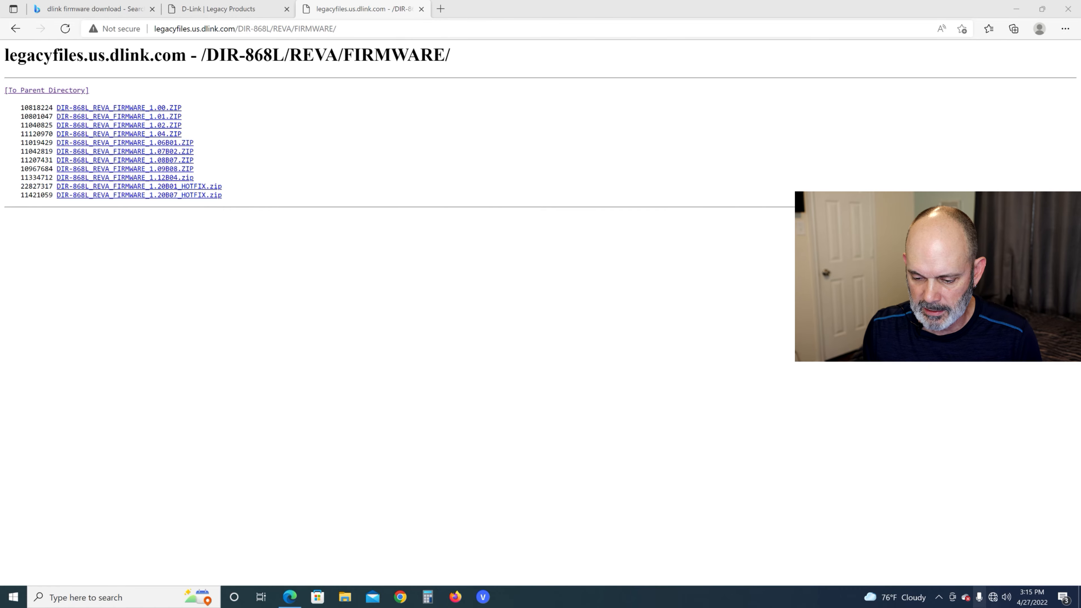
{"action": "right_click", "coordinate": [995, 598]}
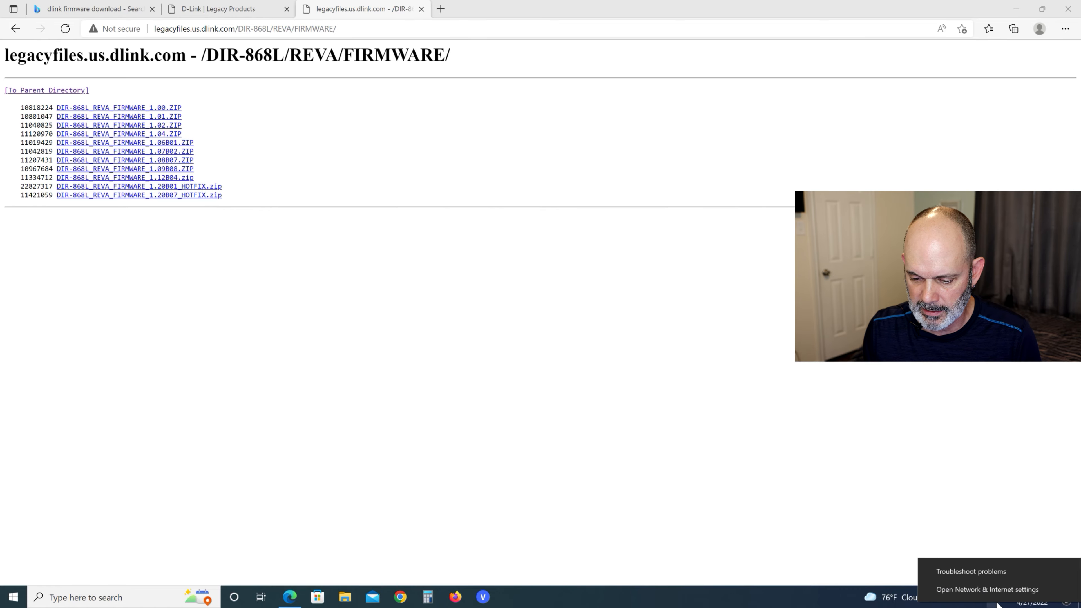
{"action": "left_click", "coordinate": [992, 589]}
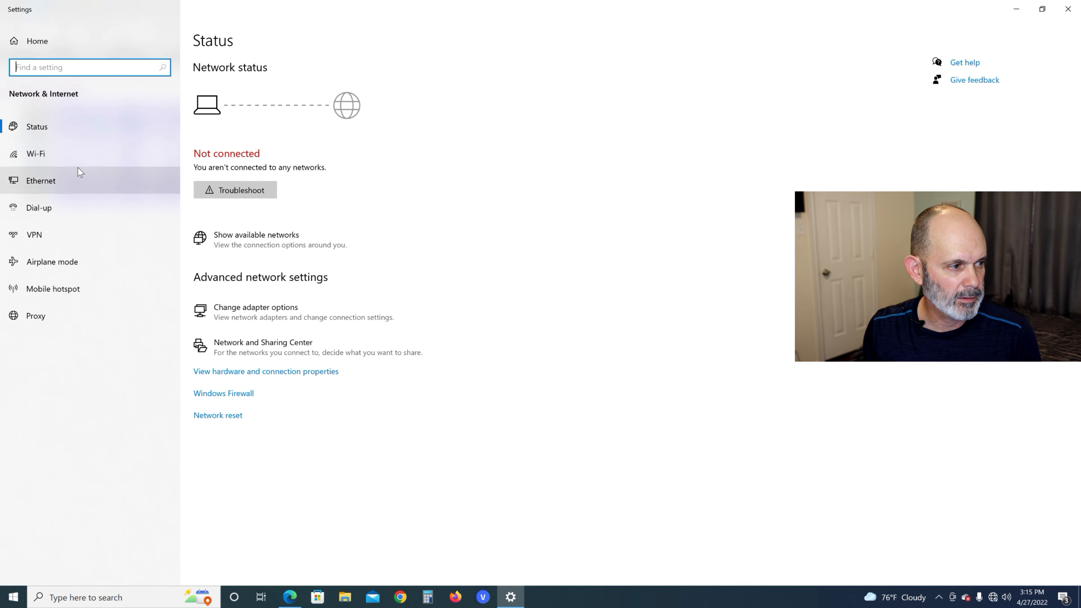
{"action": "left_click", "coordinate": [78, 176]}
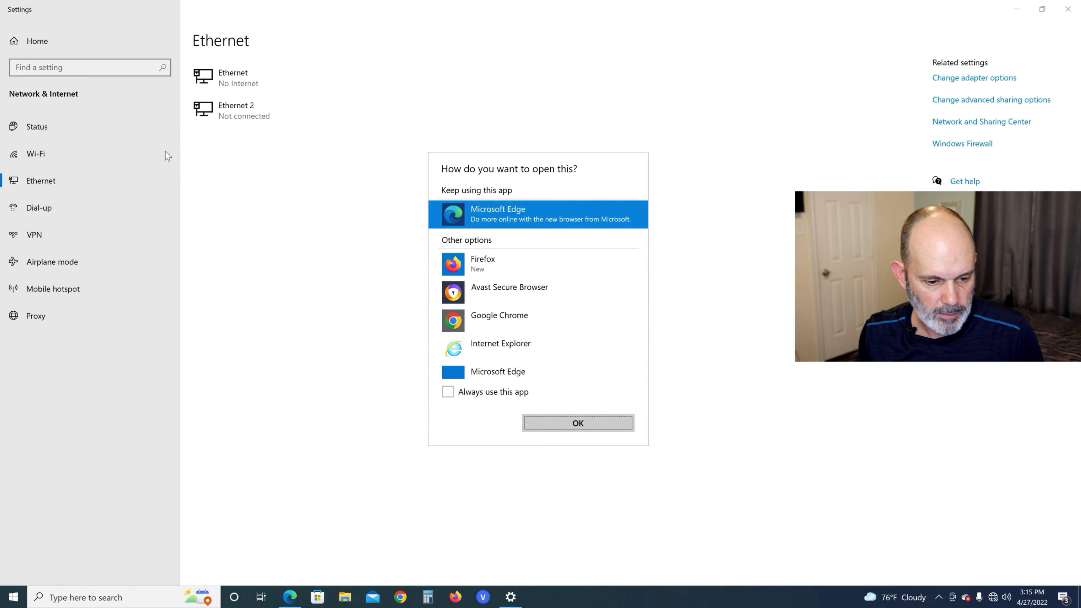
{"action": "double_click", "coordinate": [590, 306]}
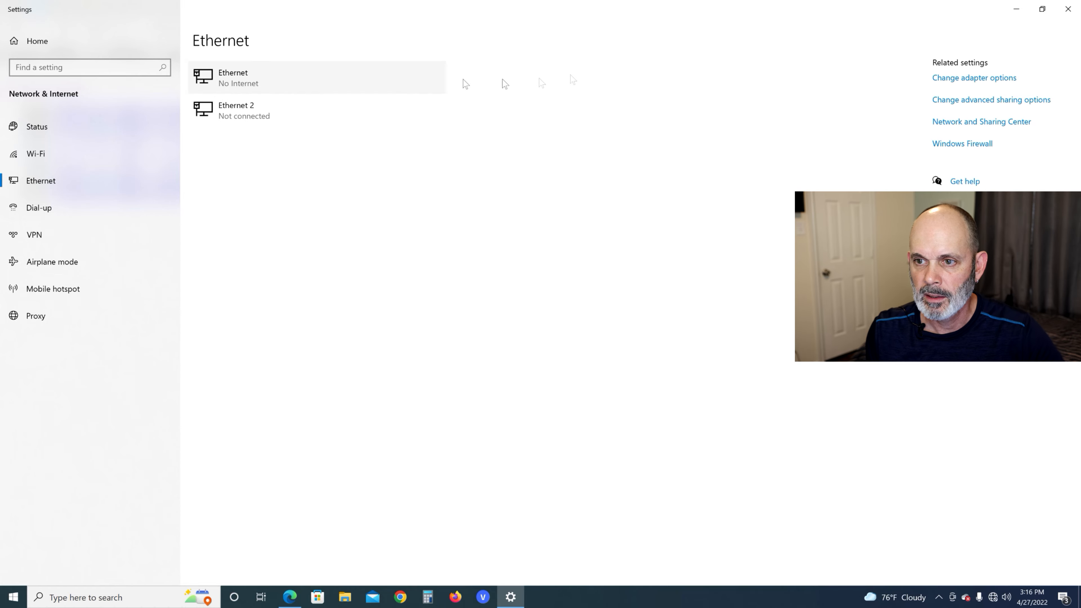
{"action": "left_click", "coordinate": [990, 82]}
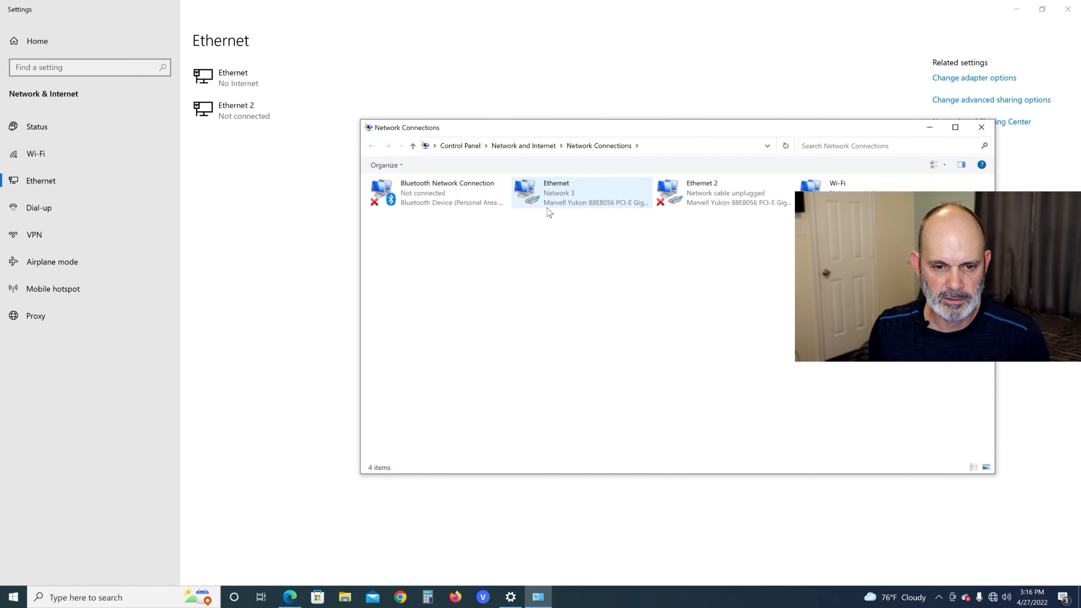
Step: Examine the IPv4 default gateway in the Ethernet adapter's connection details, then close the details
{"action": "left_click", "coordinate": [549, 193]}
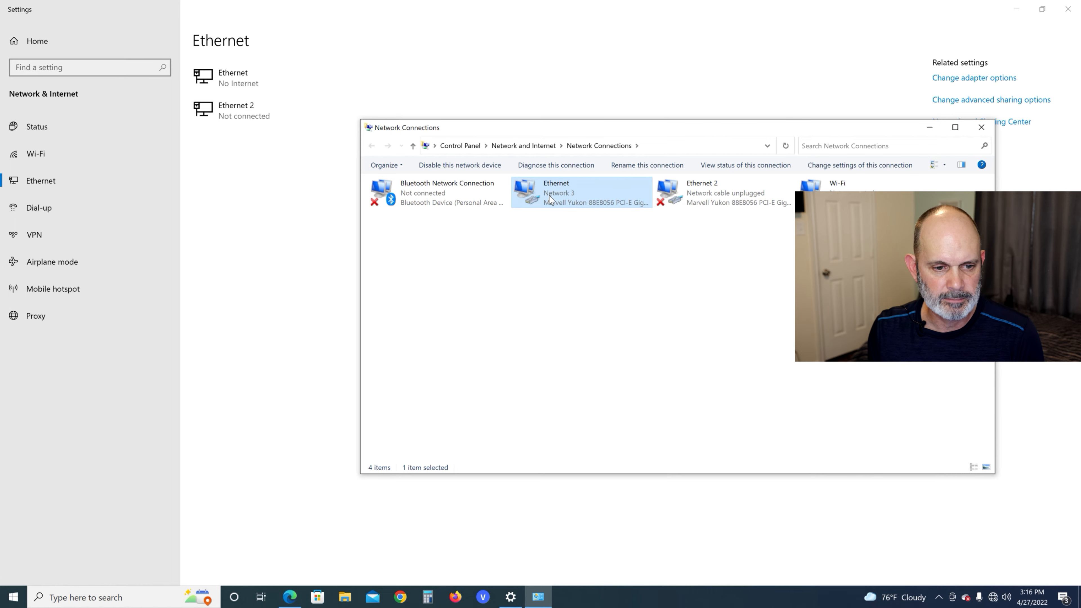
{"action": "right_click", "coordinate": [552, 193]}
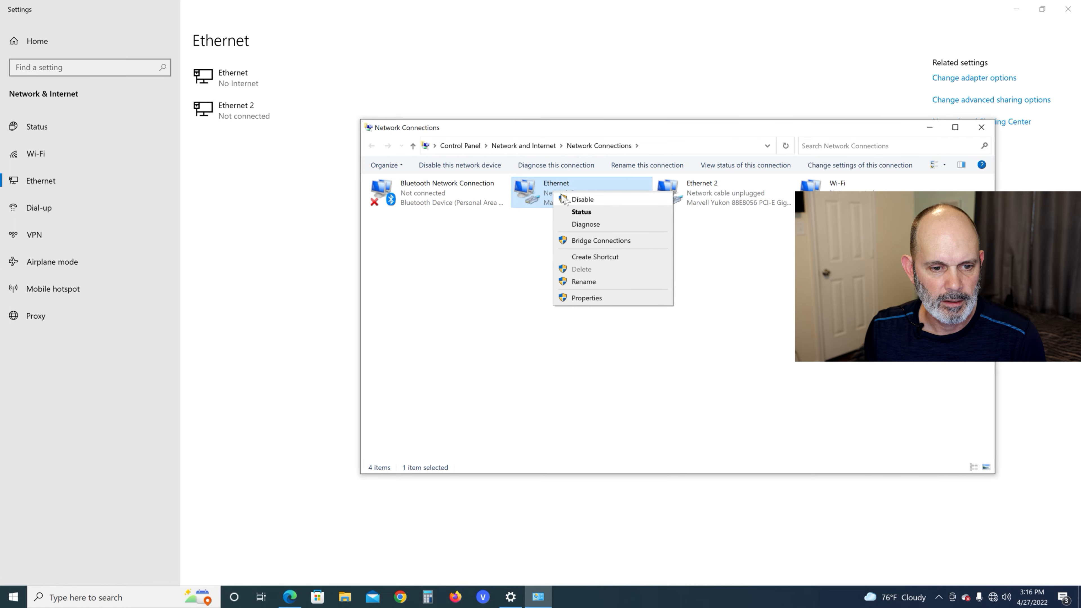
{"action": "left_click", "coordinate": [579, 215]}
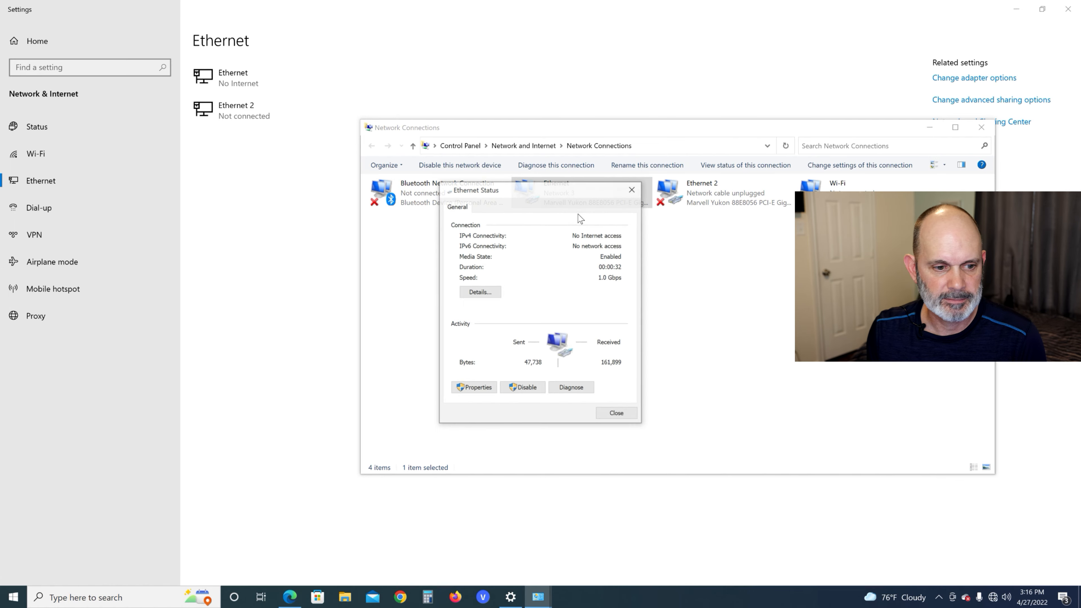
{"action": "left_click", "coordinate": [488, 294]}
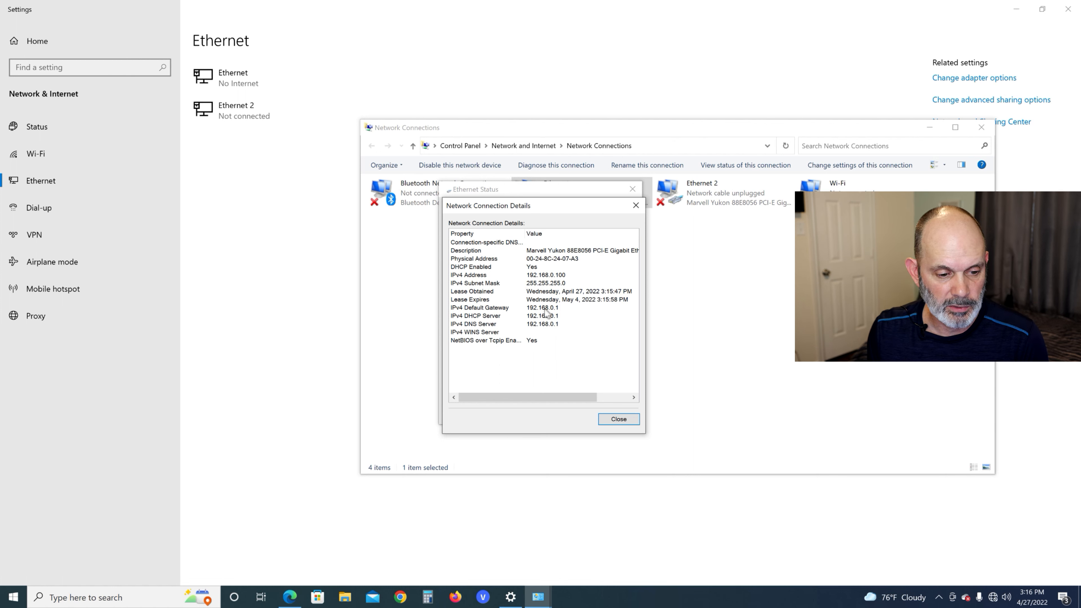
{"action": "left_click", "coordinate": [526, 308]}
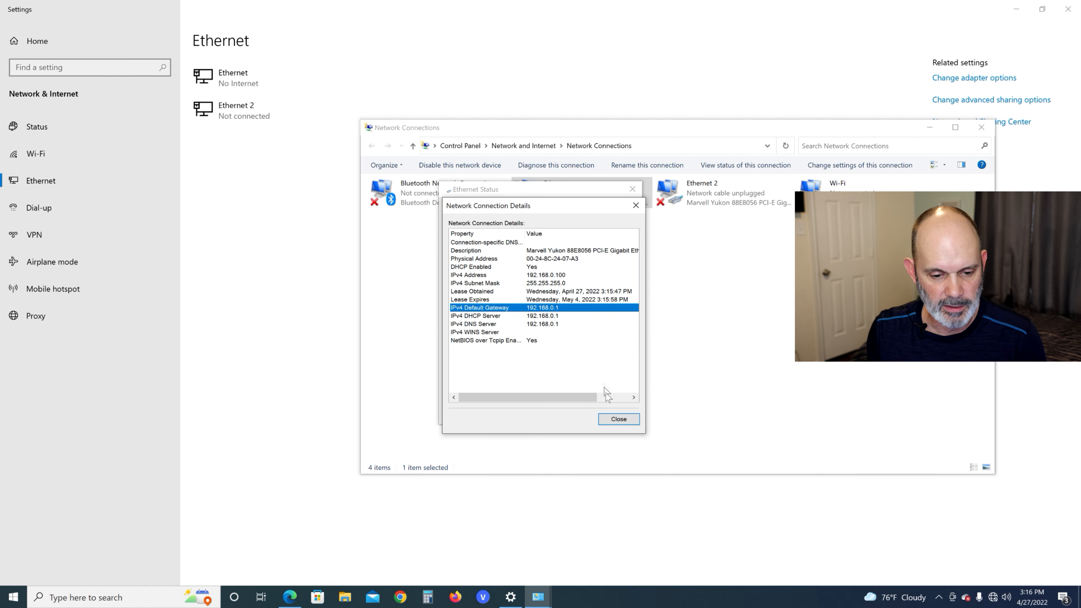
{"action": "left_click", "coordinate": [630, 421]}
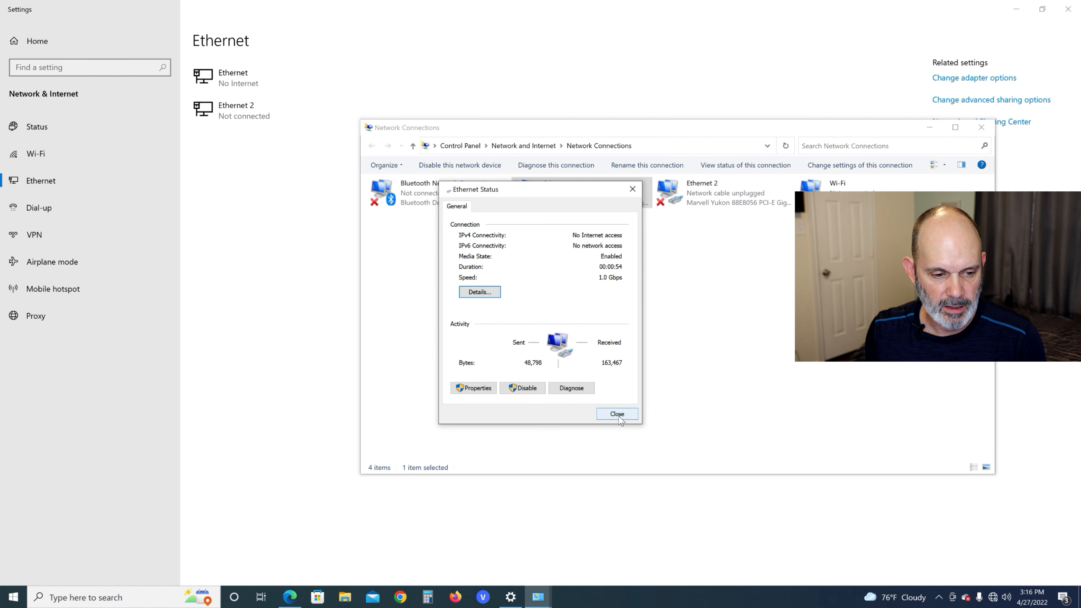
Step: Check that the Ethernet adapter's IPv4 properties obtain the IP and DNS addresses automatically, then close the adapter's dialogs
{"action": "left_click", "coordinate": [468, 391]}
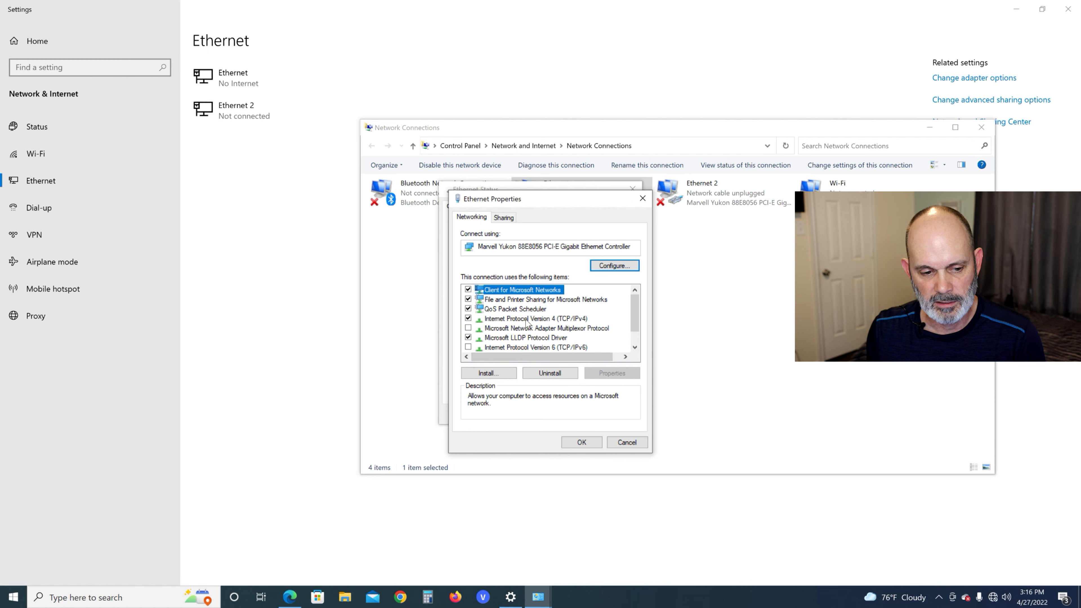
{"action": "left_click", "coordinate": [526, 320]}
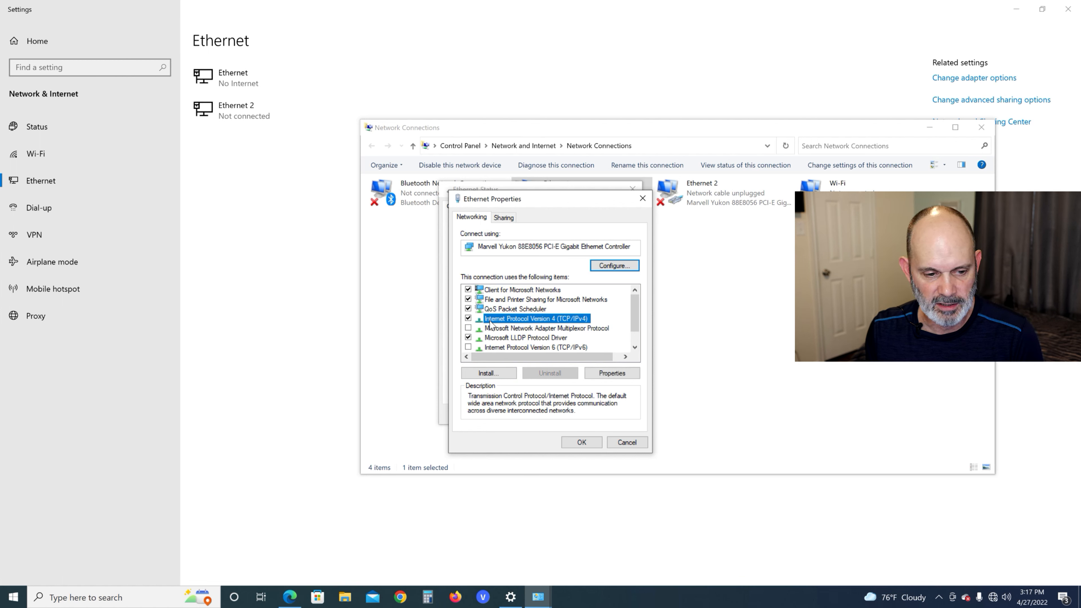
{"action": "double_click", "coordinate": [497, 319]}
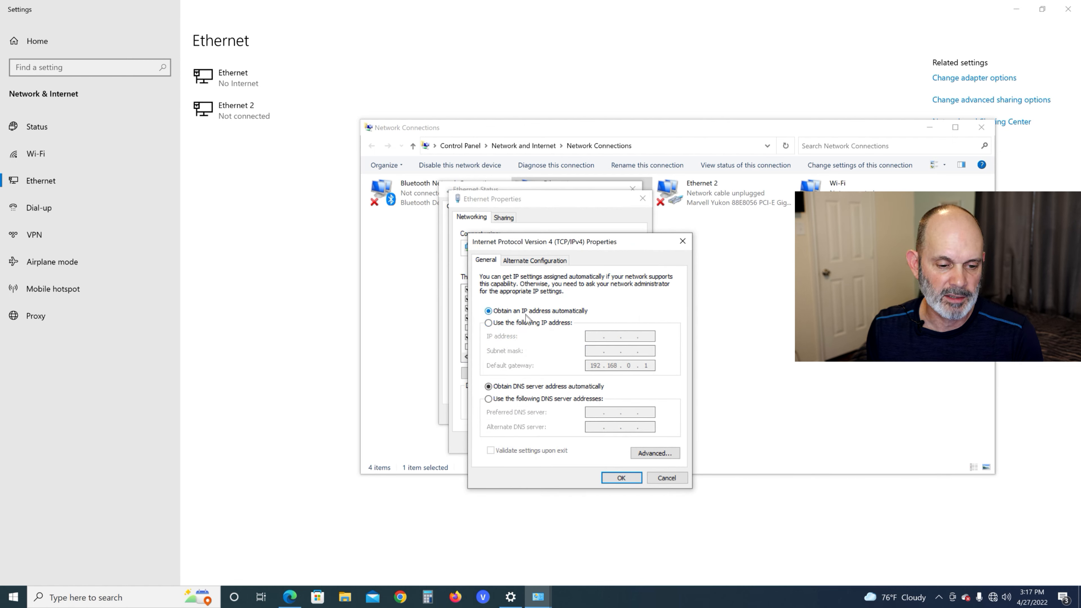
{"action": "left_click", "coordinate": [630, 476]}
{"action": "left_click", "coordinate": [586, 444]}
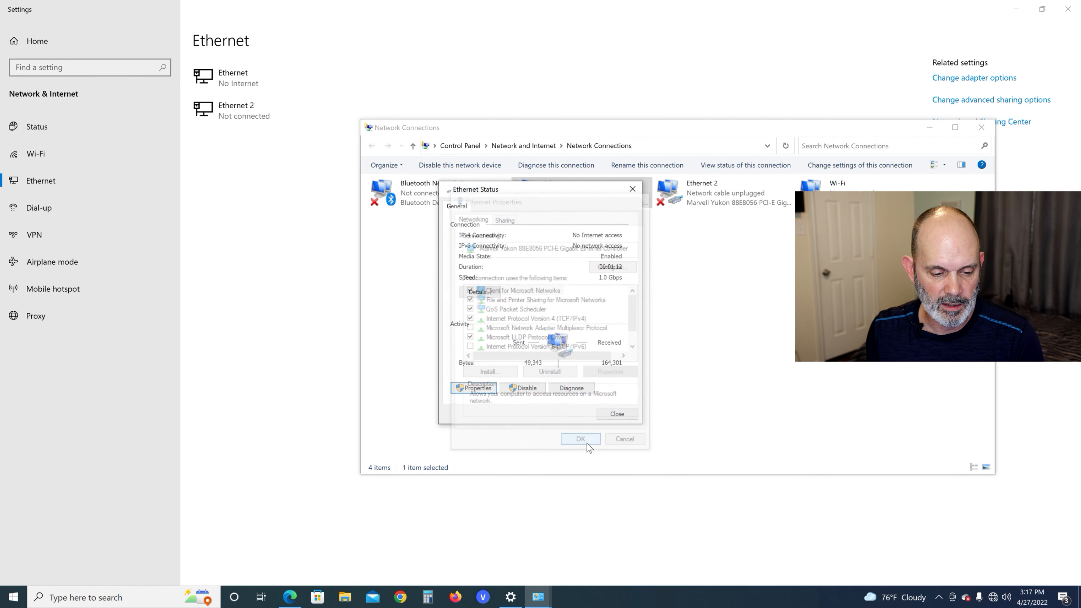
{"action": "left_click", "coordinate": [616, 413]}
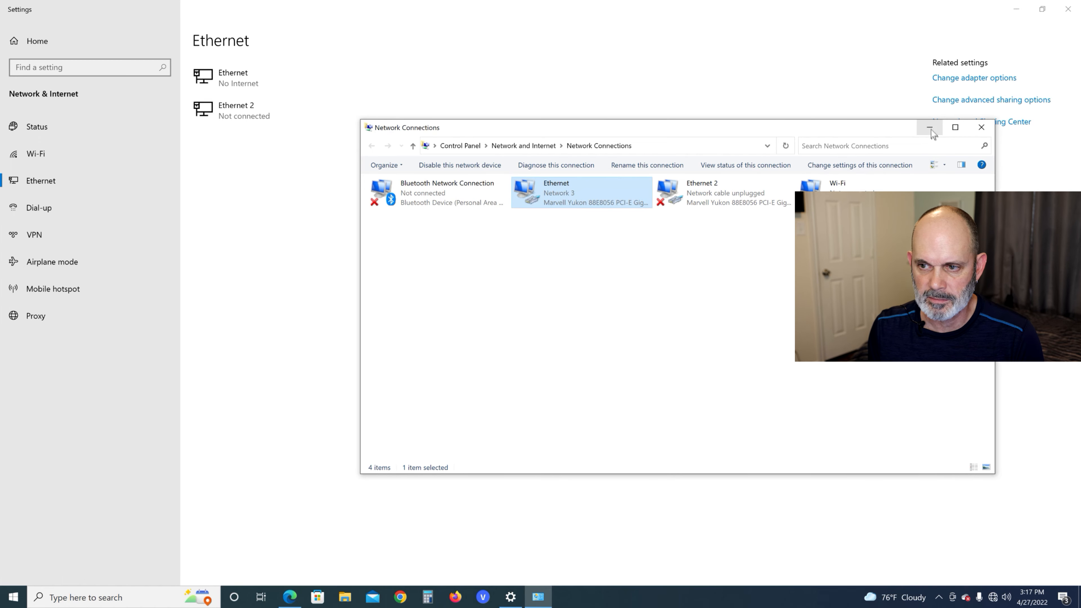
Step: Minimize the Network Connections and Settings windows and load 192.168.0.1 in a new browser tab
{"action": "left_click", "coordinate": [930, 129]}
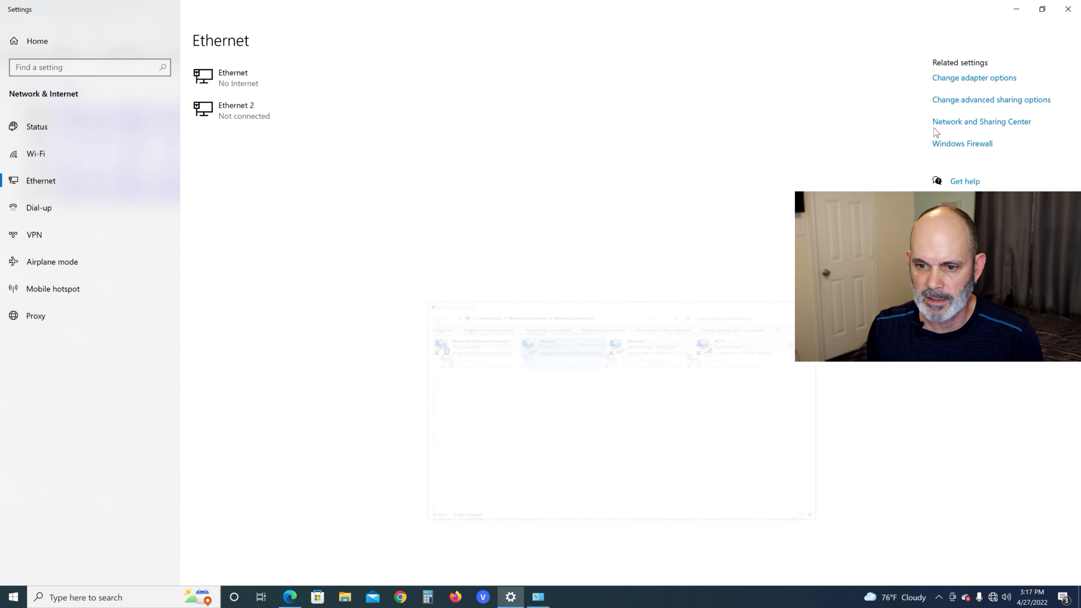
{"action": "left_click", "coordinate": [1012, 10]}
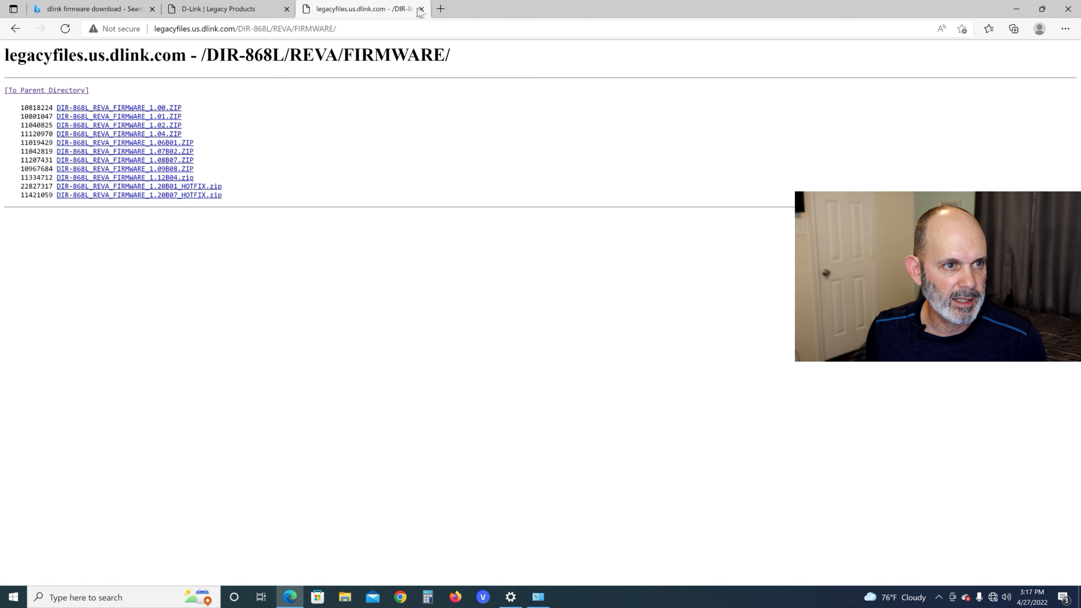
{"action": "left_click", "coordinate": [440, 8]}
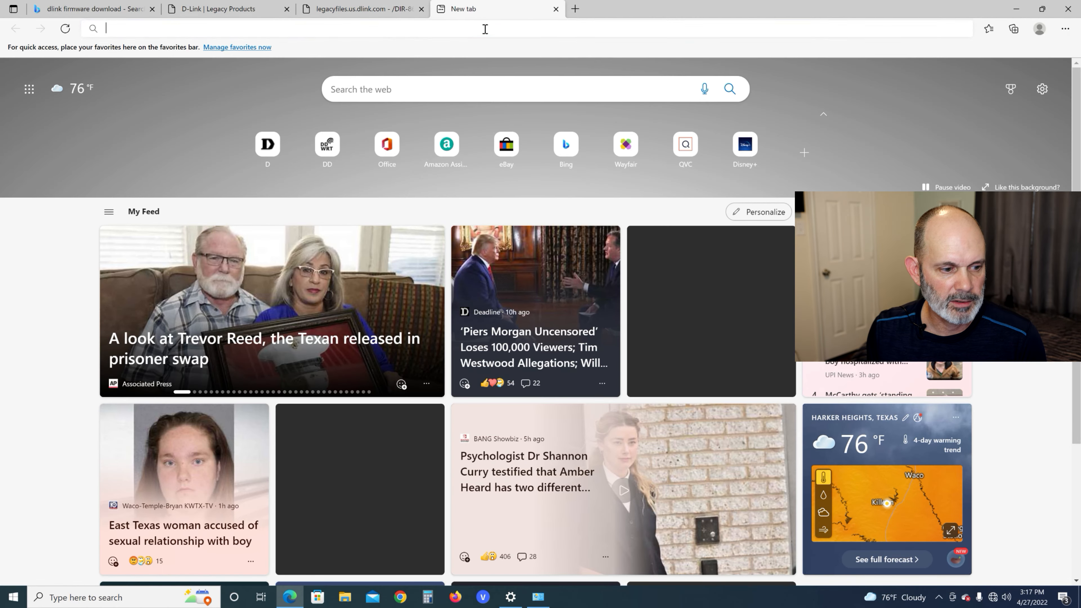
{"action": "type", "text": "192.168.0.1"}
{"action": "key", "text": "Return"}
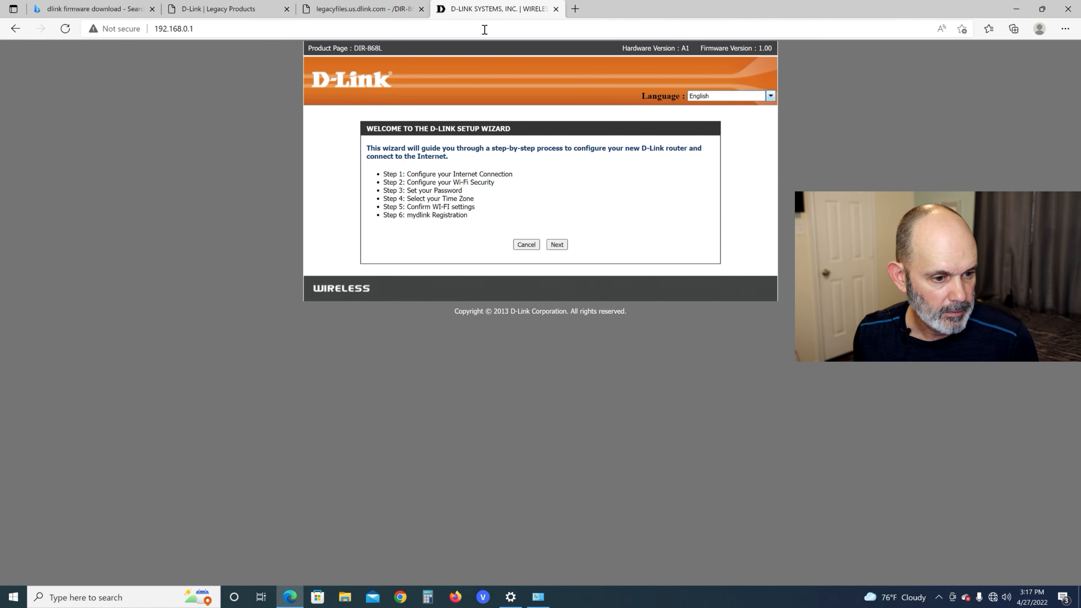
Step: Cancel the D-Link setup wizard and open the router's firmware update page
{"action": "left_click", "coordinate": [527, 245]}
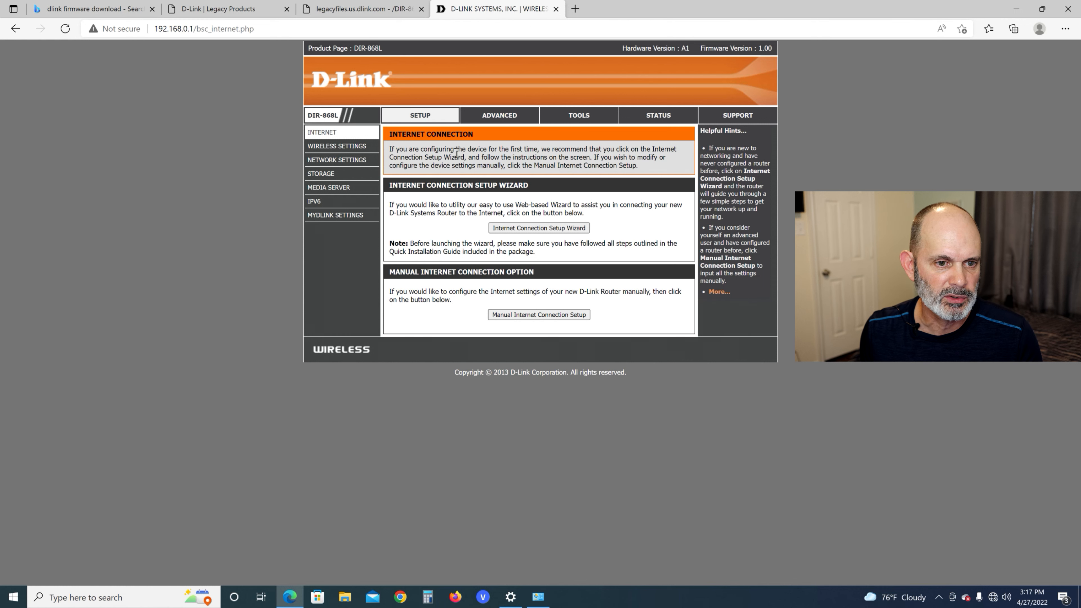
{"action": "left_click", "coordinate": [575, 120]}
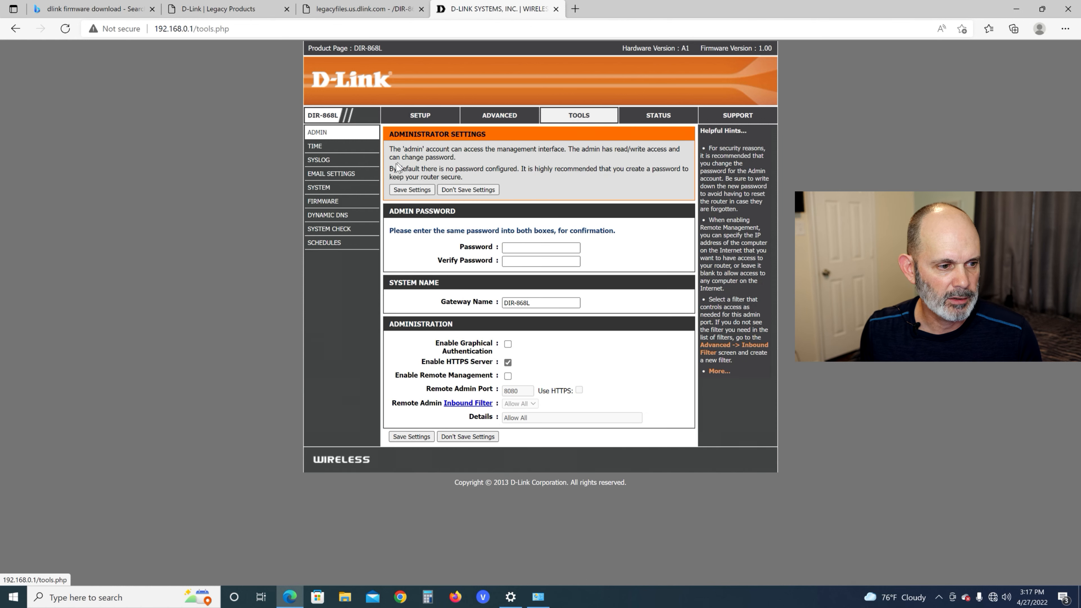
{"action": "left_click", "coordinate": [334, 204]}
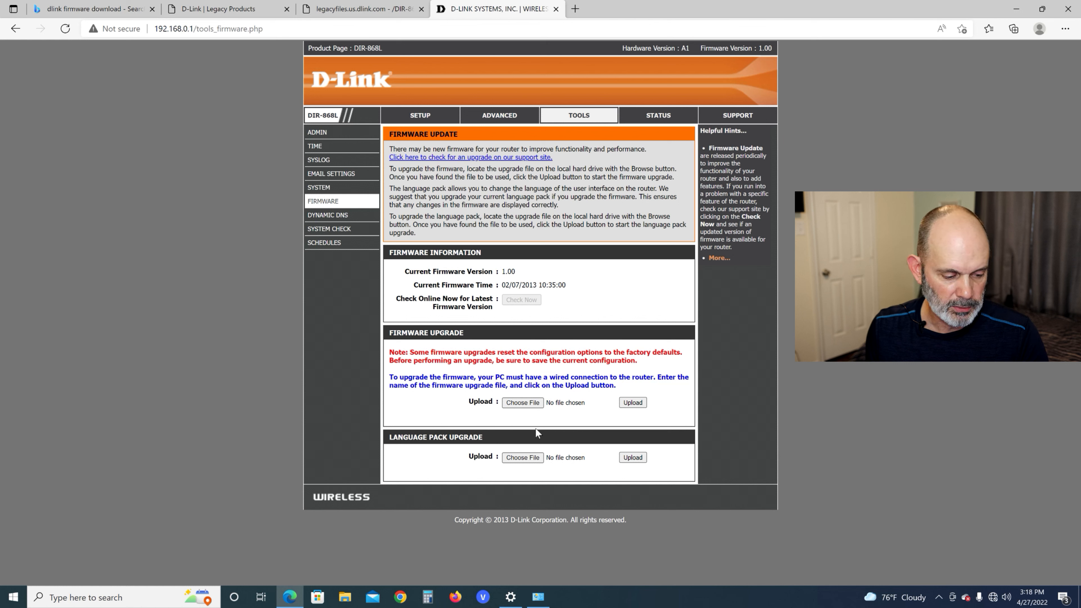
Step: Create a folder named Hot Fixes inside the DLINK 868L folder in Downloads using File Explorer
{"action": "left_click", "coordinate": [347, 599]}
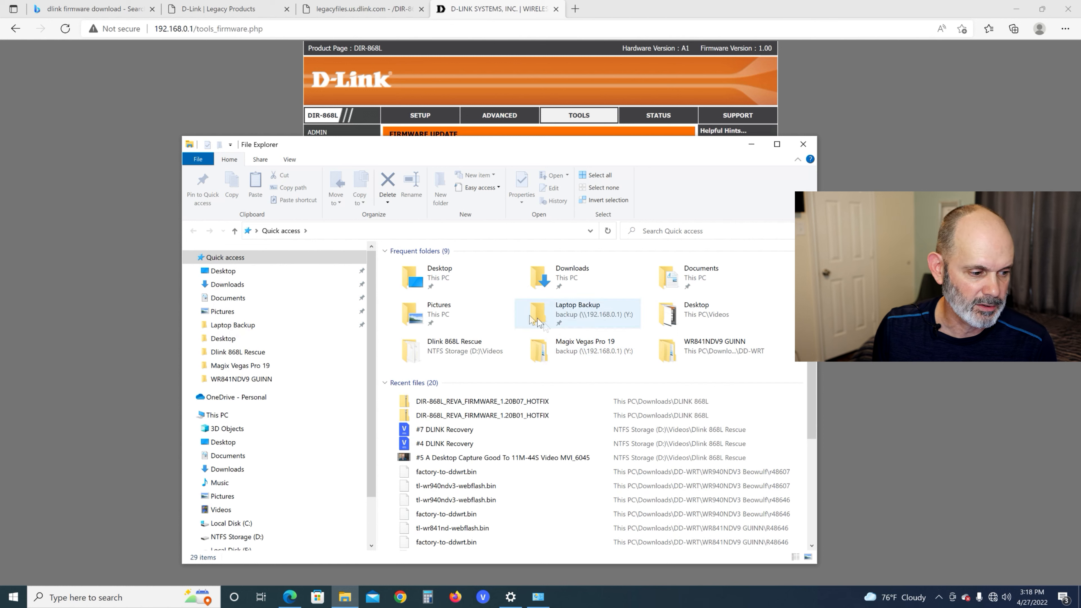
{"action": "left_click", "coordinate": [291, 290]}
{"action": "double_click", "coordinate": [419, 280]}
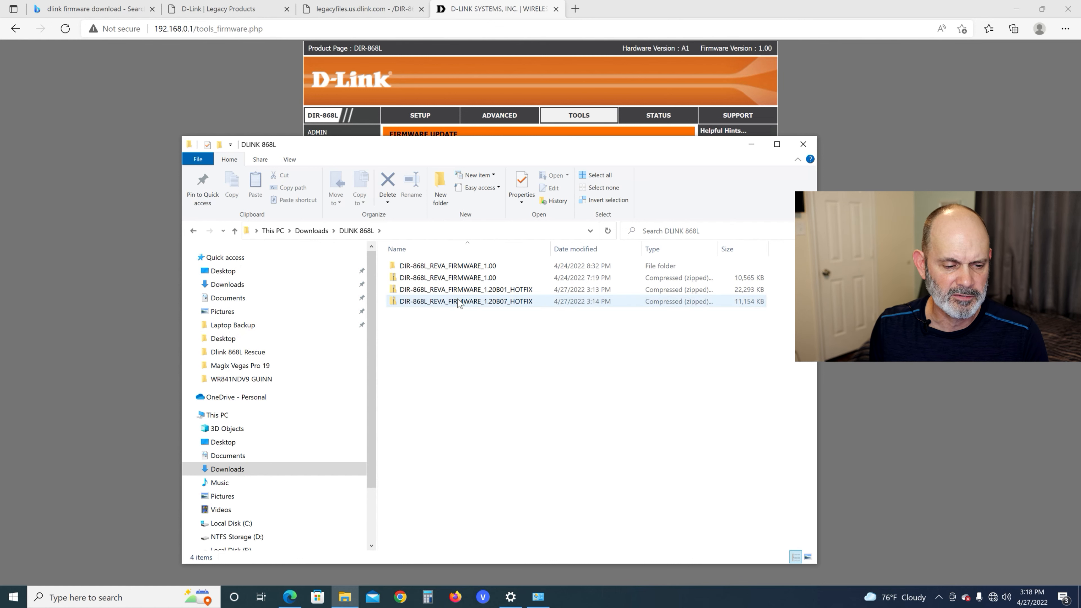
{"action": "left_click", "coordinate": [441, 188]}
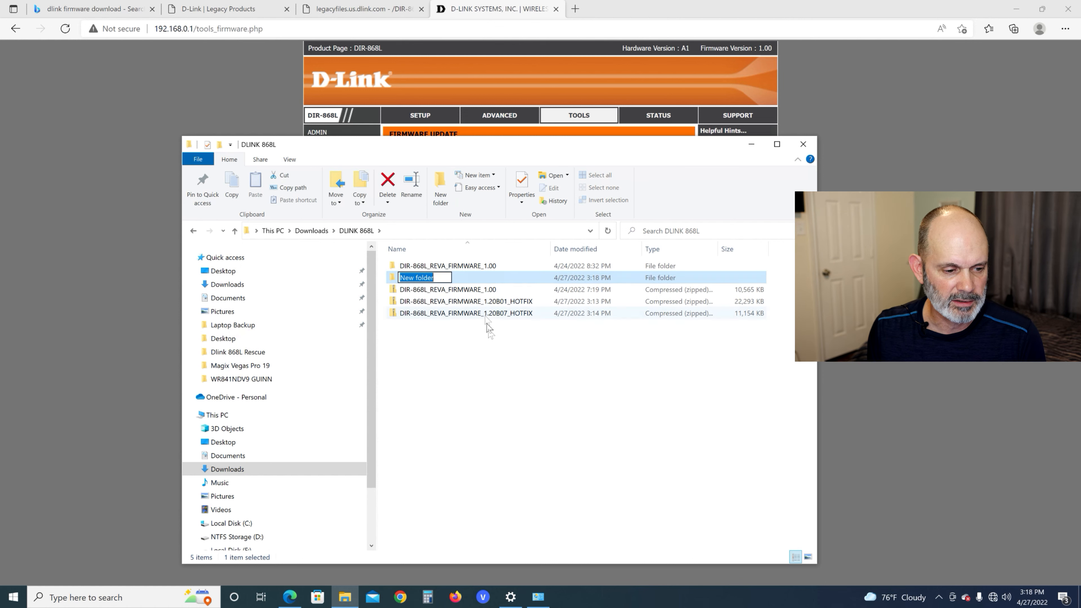
{"action": "type", "text": "H"}
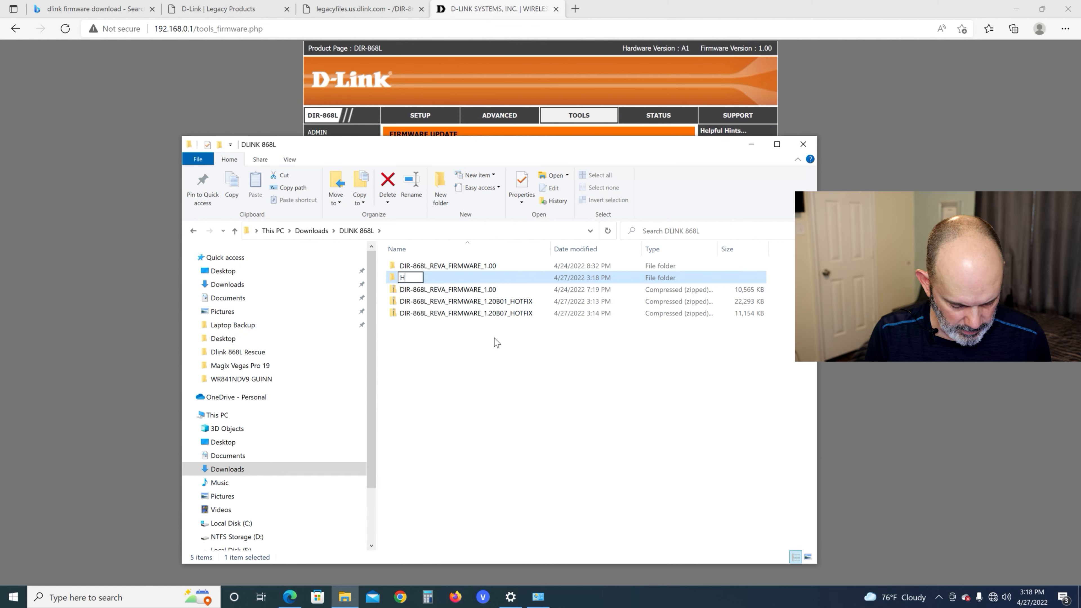
{"action": "type", "text": "ot Fixe"}
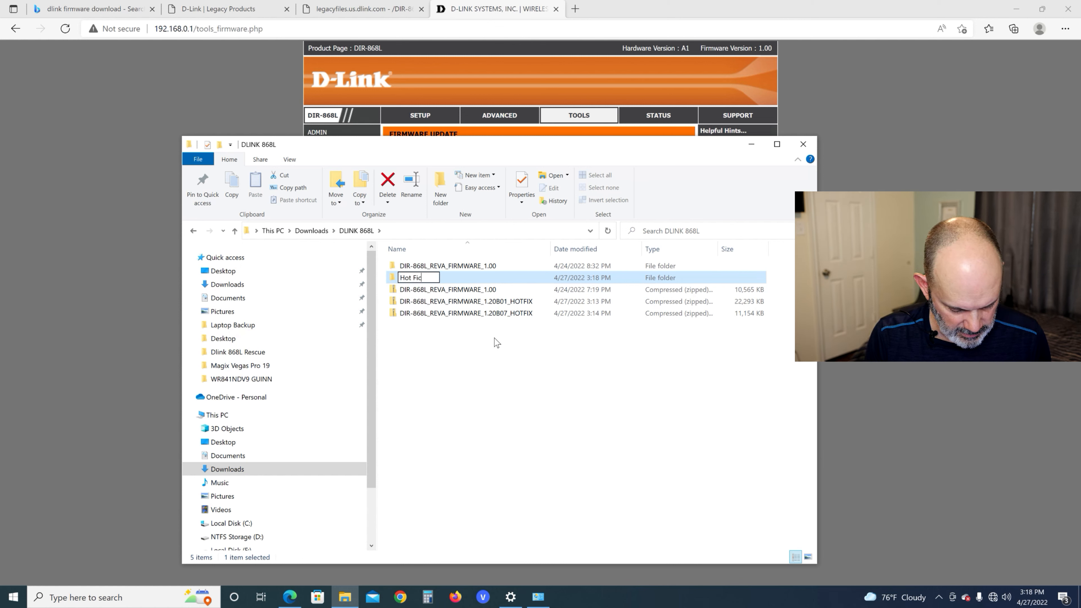
{"action": "type", "text": "s"}
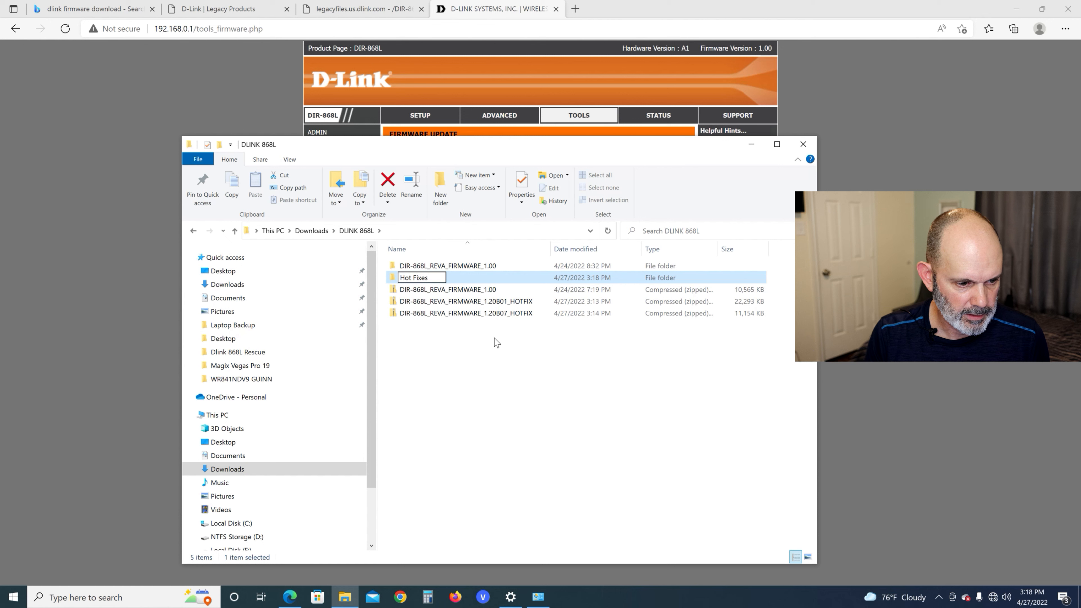
{"action": "key", "text": "Return"}
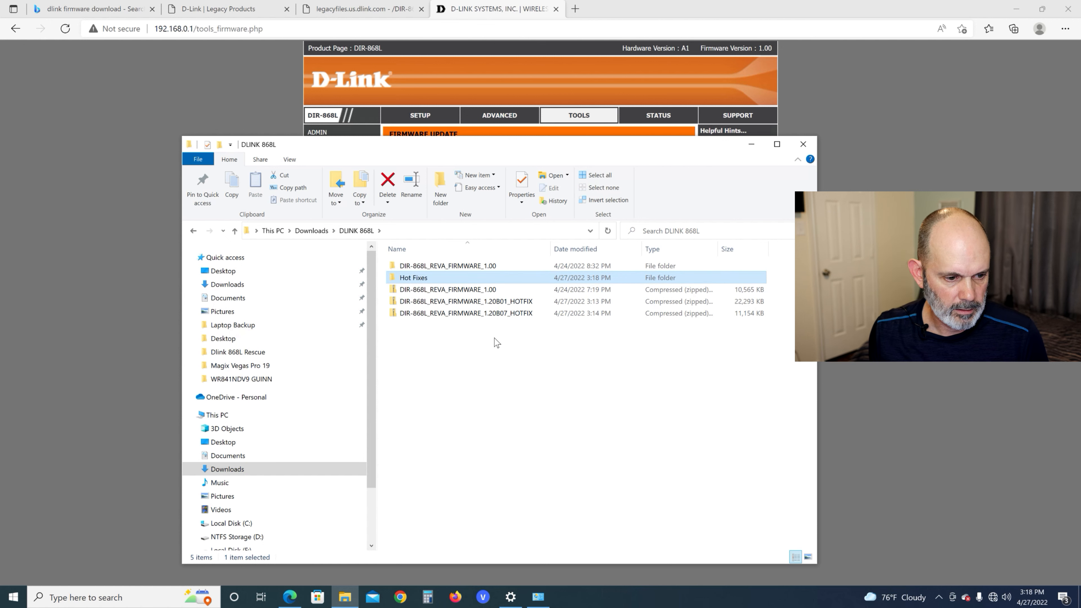
Step: Move the 1.20B01 and 1.20B07 HOTFIX zip files into the Hot Fixes folder
{"action": "left_click", "coordinate": [468, 301]}
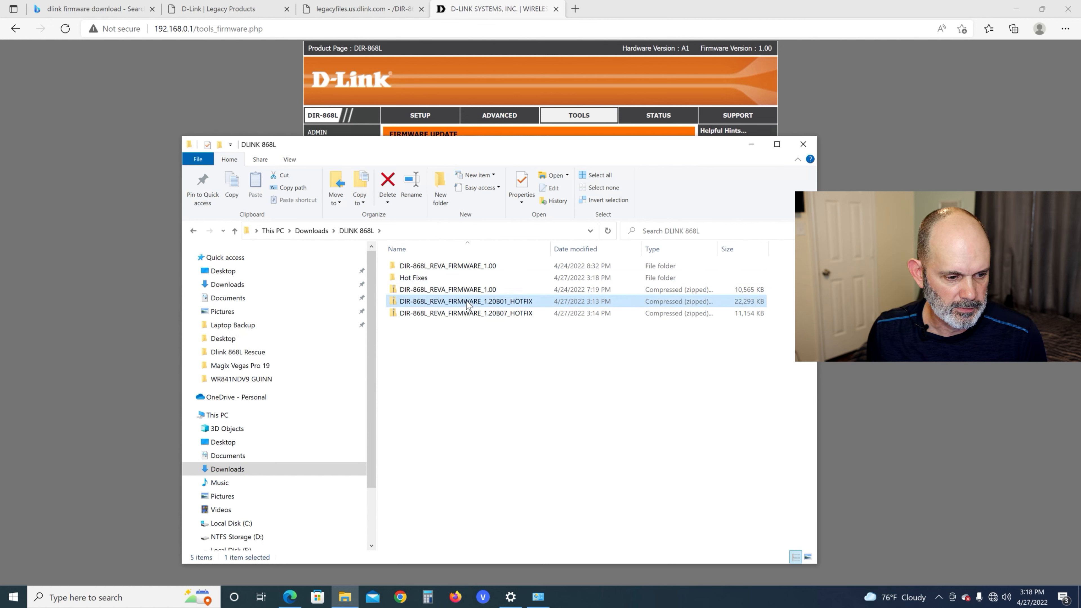
{"action": "left_click_drag", "start_coordinate": [468, 302], "coordinate": [453, 276]}
{"action": "left_click", "coordinate": [454, 302]}
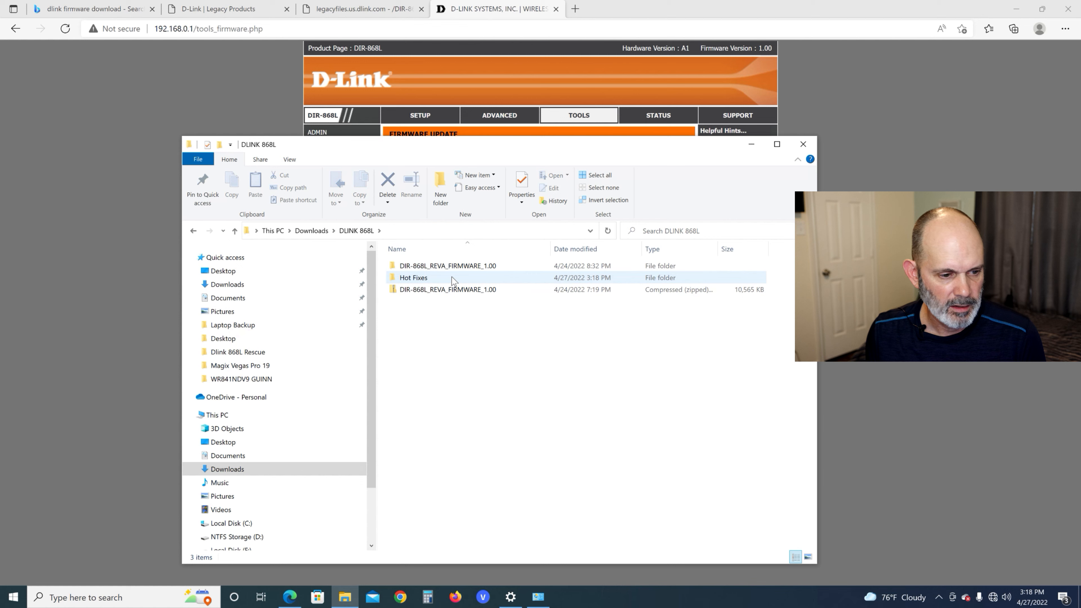
Step: Extract all of DIR-868L_REVA_FIRMWARE_1.20B01_HOTFIX to the suggested folder inside Hot Fixes, then close both File Explorer windows
{"action": "double_click", "coordinate": [423, 280]}
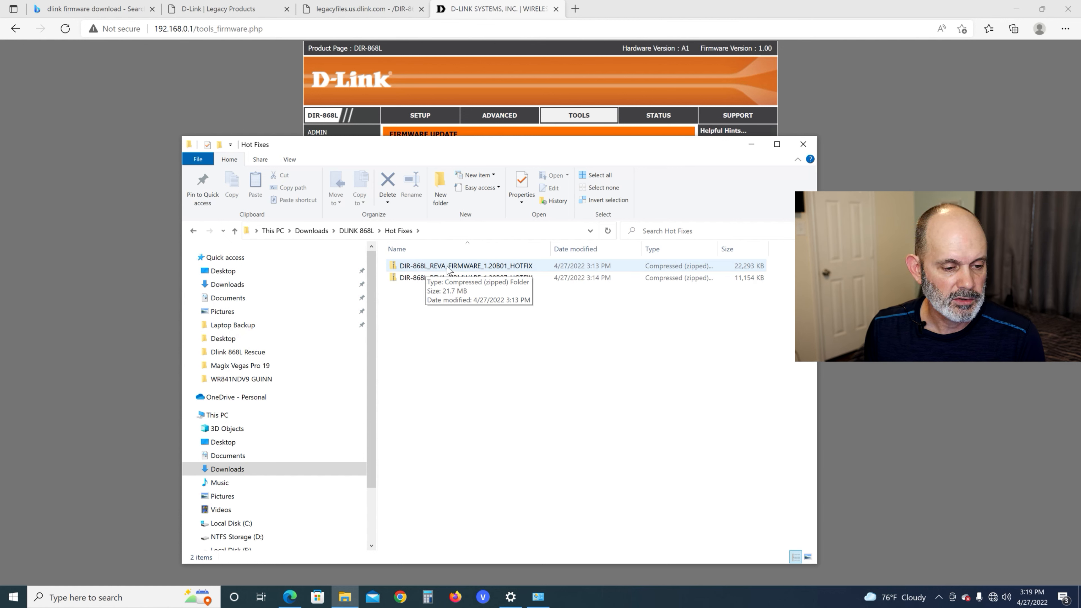
{"action": "left_click", "coordinate": [457, 266]}
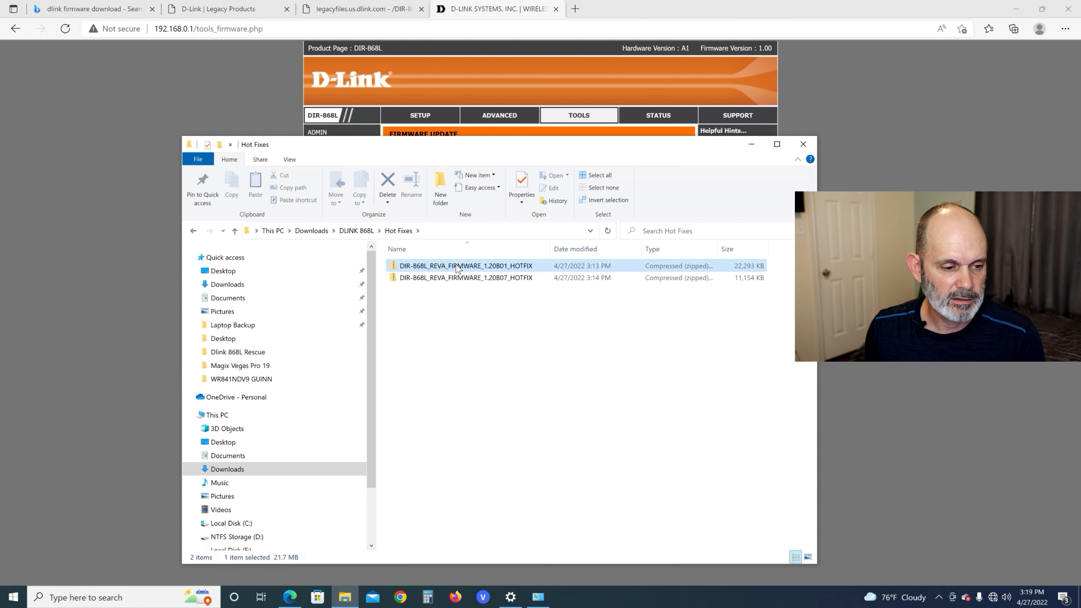
{"action": "double_click", "coordinate": [474, 268]}
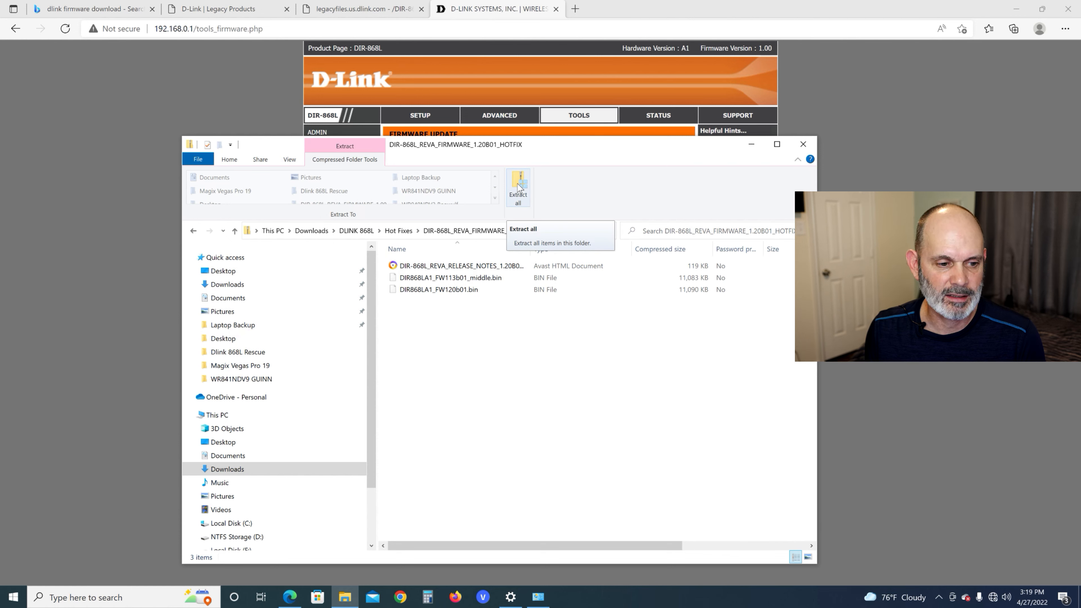
{"action": "left_click", "coordinate": [518, 186]}
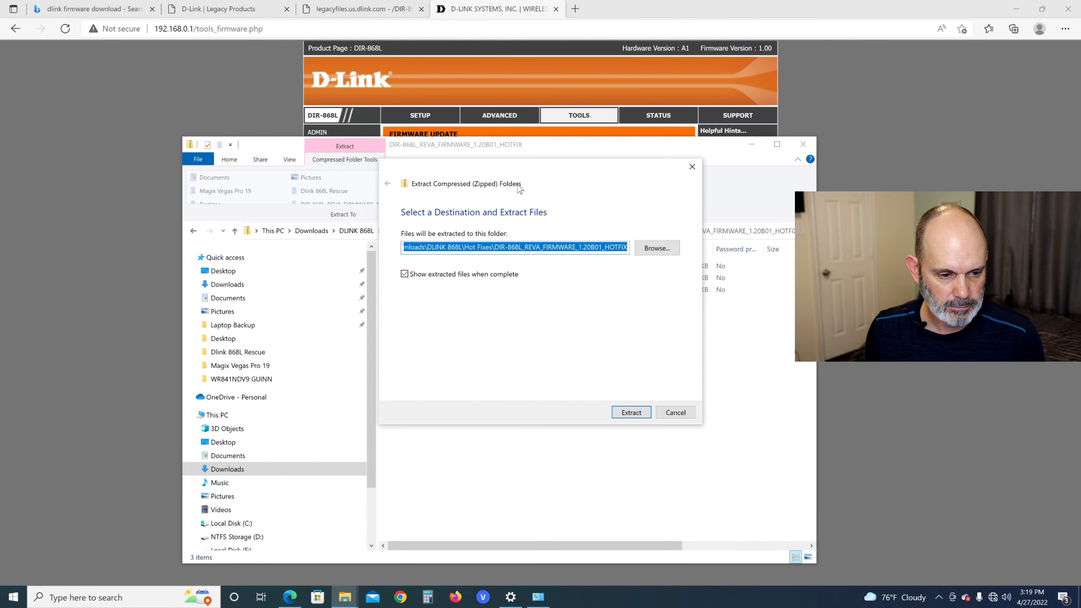
{"action": "left_click", "coordinate": [631, 412]}
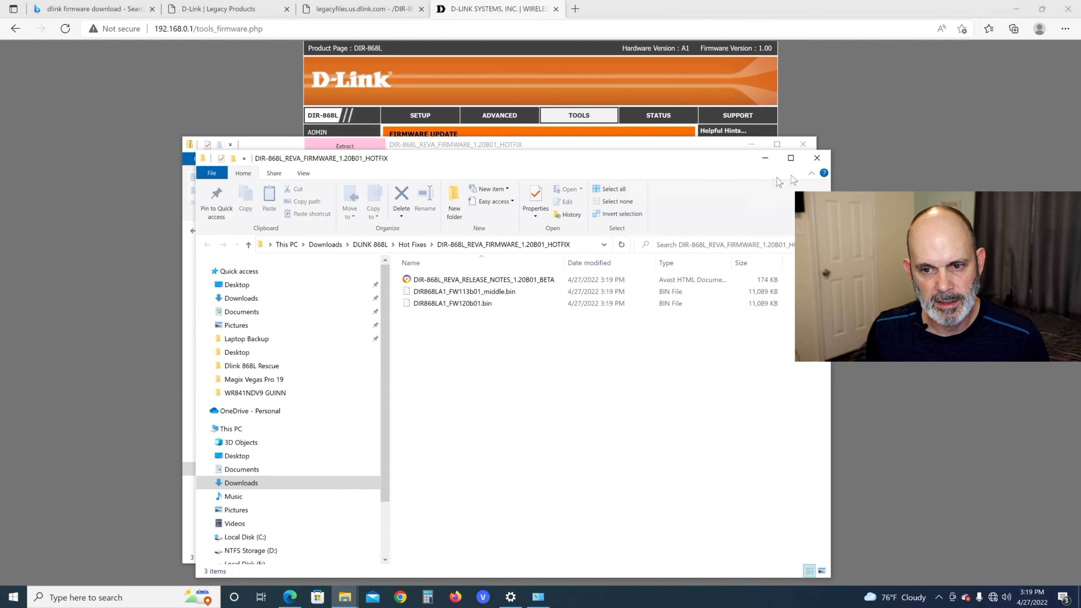
{"action": "left_click", "coordinate": [816, 160]}
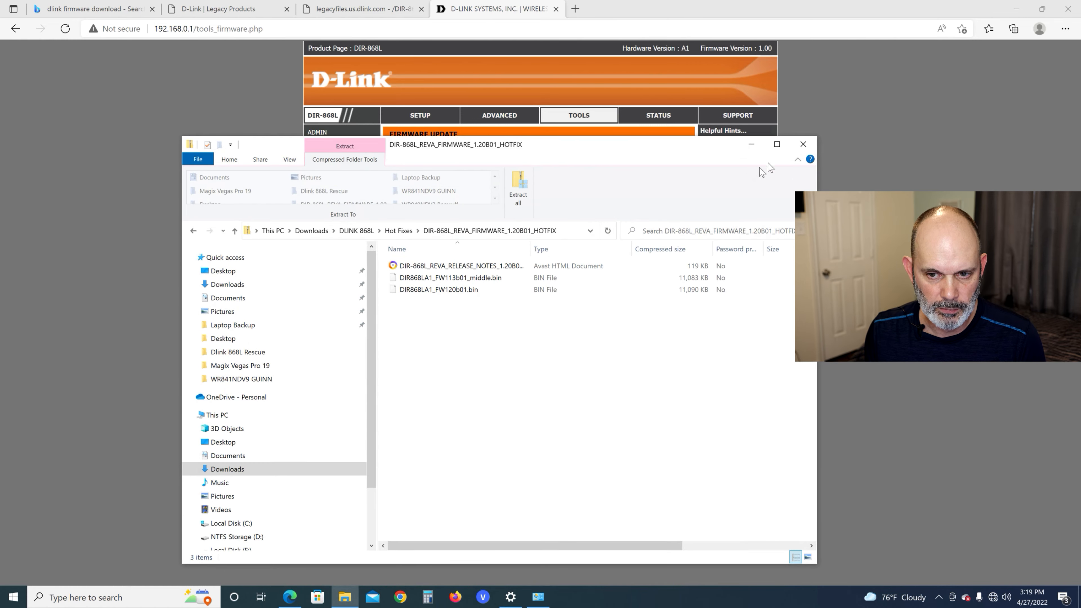
{"action": "left_click", "coordinate": [804, 145]}
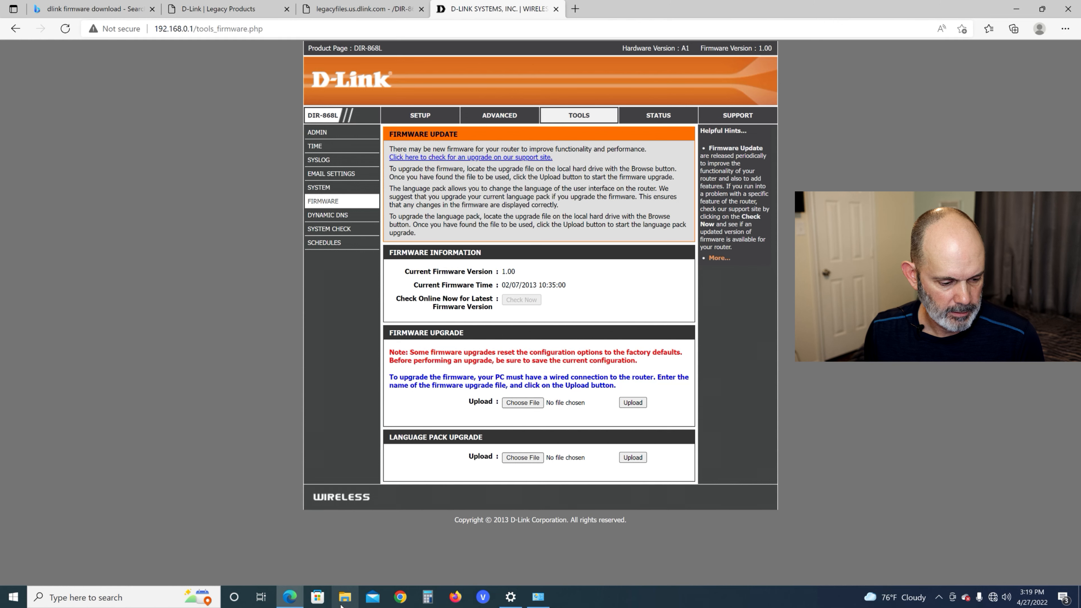
Step: Open the extracted DIR-868L_REVA_FIRMWARE_1.20B01_HOTFIX folder under Downloads, DLINK 868L, Hot Fixes in File Explorer
{"action": "left_click", "coordinate": [343, 598]}
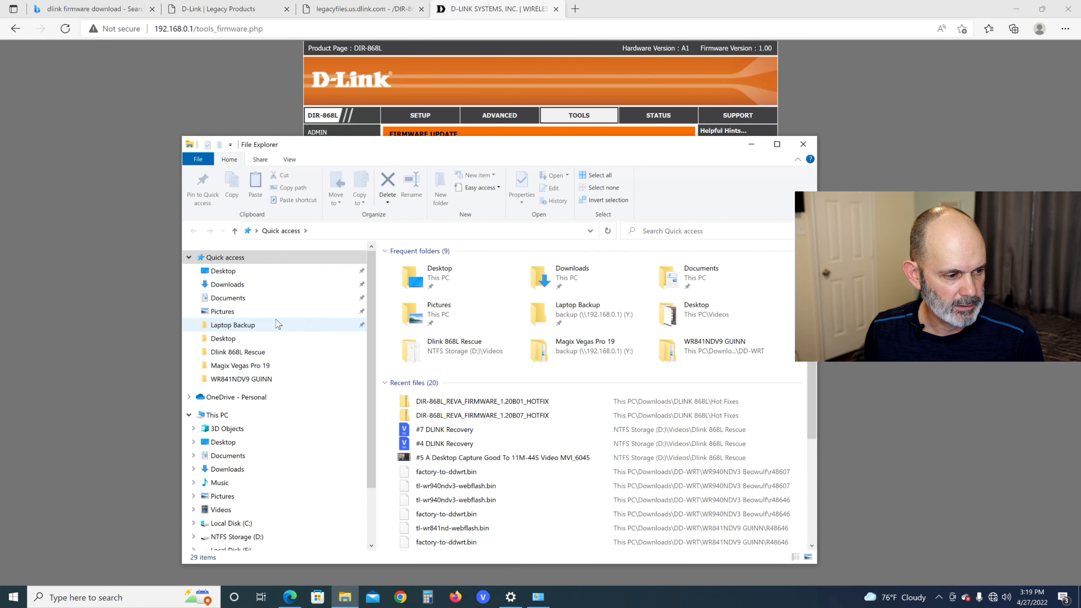
{"action": "left_click", "coordinate": [276, 289]}
{"action": "left_click", "coordinate": [408, 281]}
{"action": "double_click", "coordinate": [409, 281]}
{"action": "double_click", "coordinate": [411, 277]}
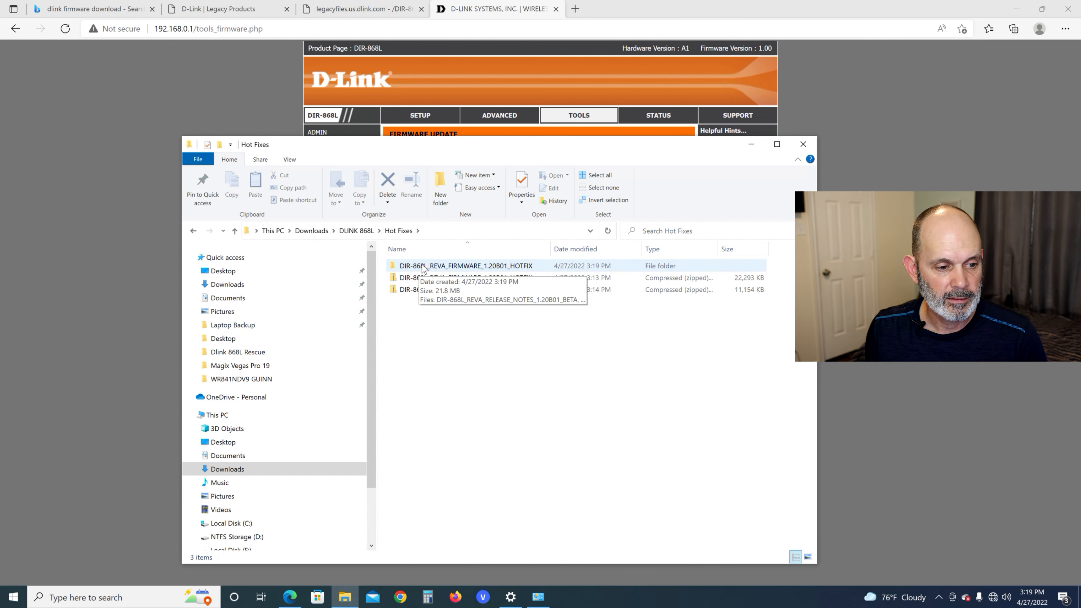
{"action": "double_click", "coordinate": [423, 266]}
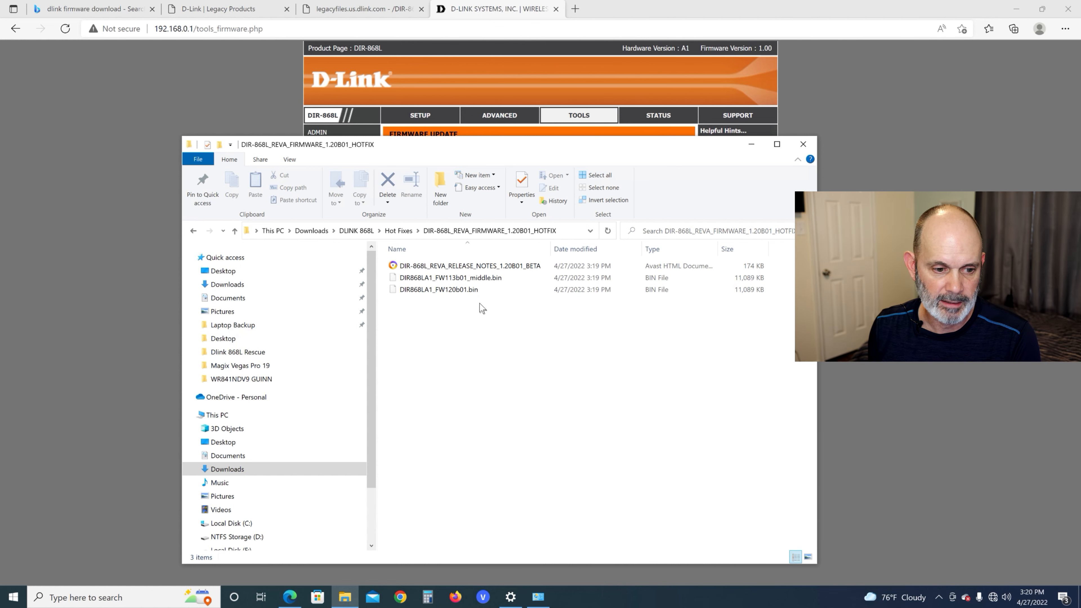
Step: Open the DIR-868L_REVA_RELEASE_NOTES_1.20B01_BETA PDF with Microsoft Edge and read its installation instructions and resolved problems
{"action": "left_click", "coordinate": [519, 271]}
{"action": "double_click", "coordinate": [519, 271]}
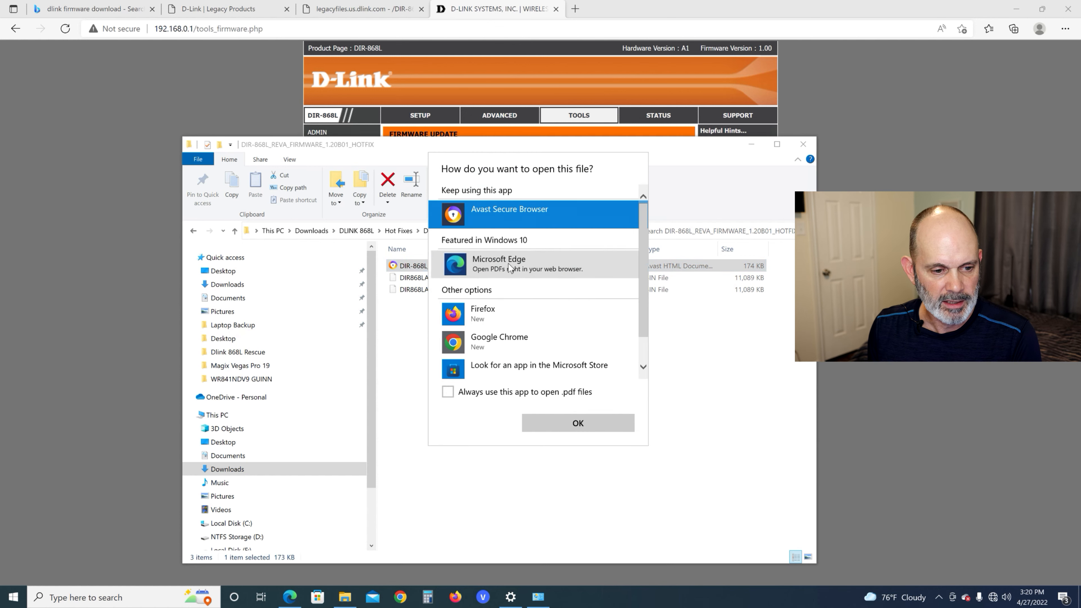
{"action": "left_click", "coordinate": [511, 268]}
{"action": "left_click", "coordinate": [621, 427]}
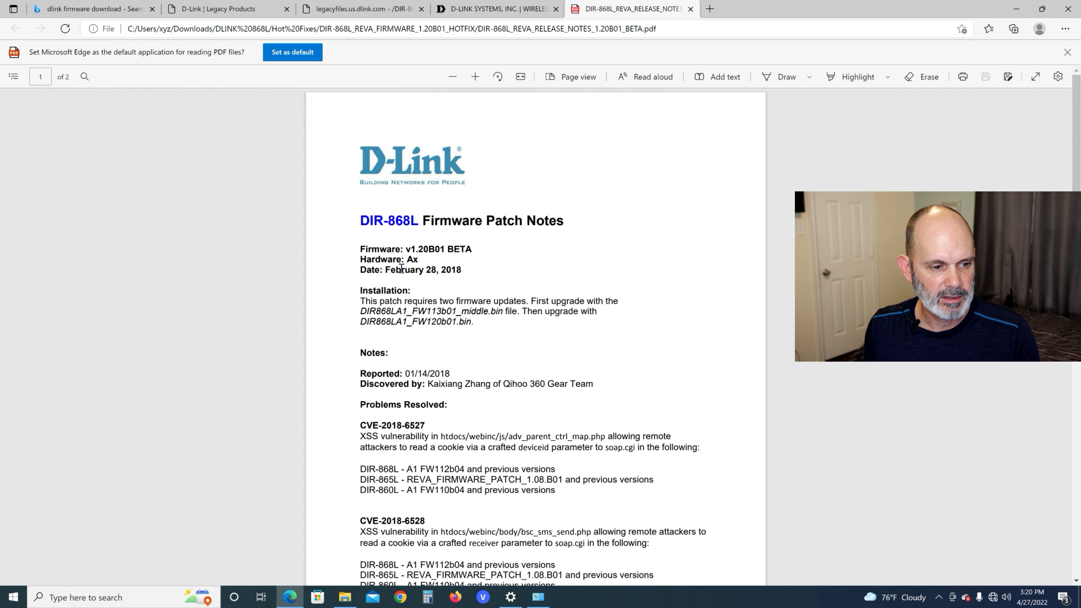
{"action": "scroll", "coordinate": [471, 269], "scroll_direction": "down", "scroll_amount": 2}
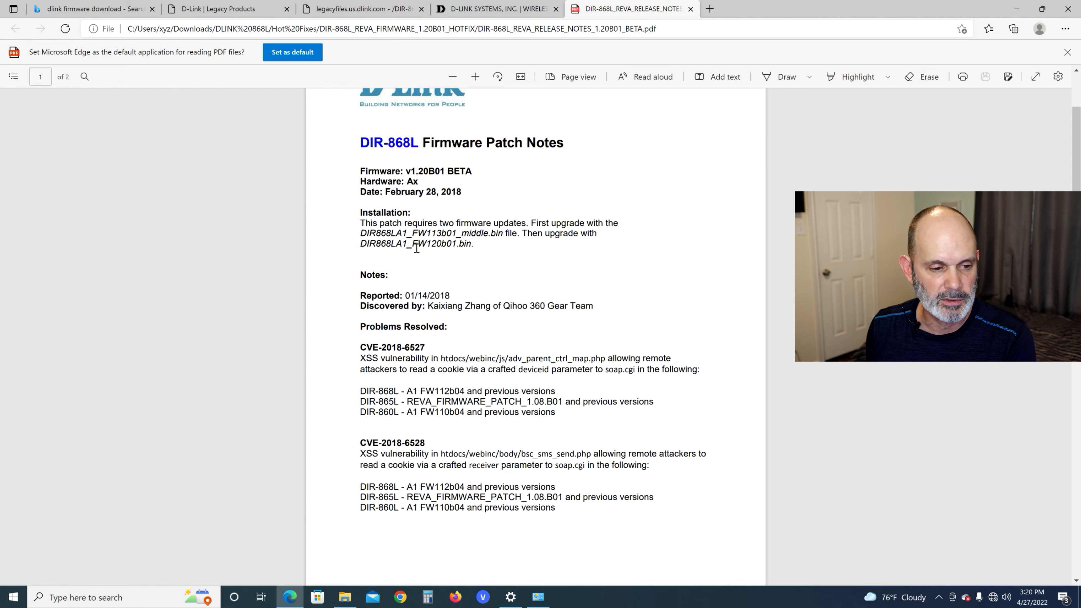
{"action": "scroll", "coordinate": [416, 249], "scroll_direction": "down", "scroll_amount": 2}
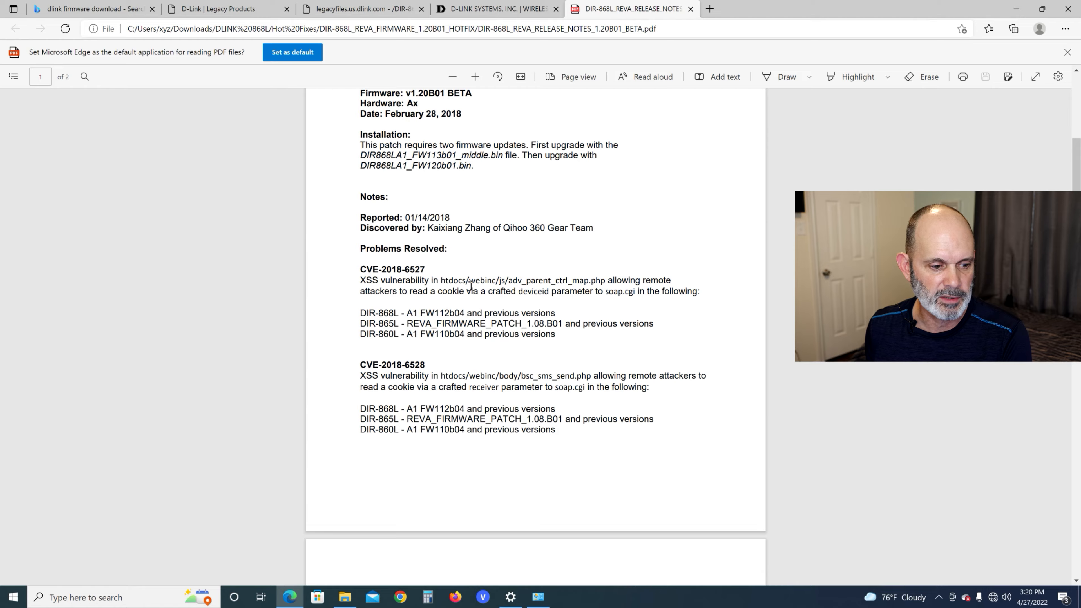
Step: Read the remaining resolved vulnerabilities, enhancements and known issues in the 1.20B01 patch notes, then return to the installation instructions
{"action": "scroll", "coordinate": [510, 383], "scroll_direction": "down", "scroll_amount": 10}
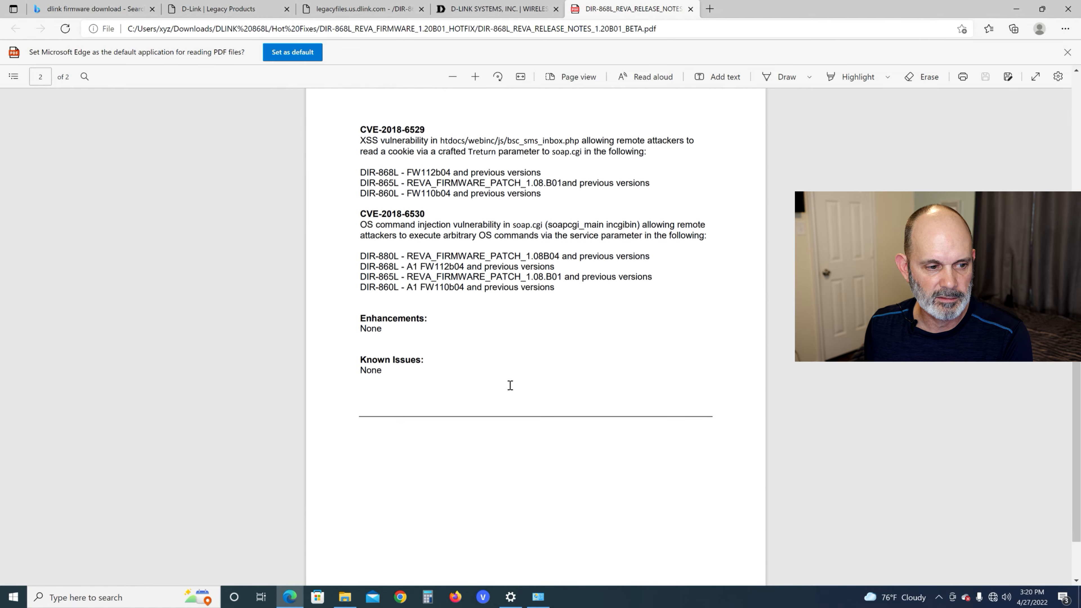
{"action": "scroll", "coordinate": [509, 385], "scroll_direction": "up", "scroll_amount": 3}
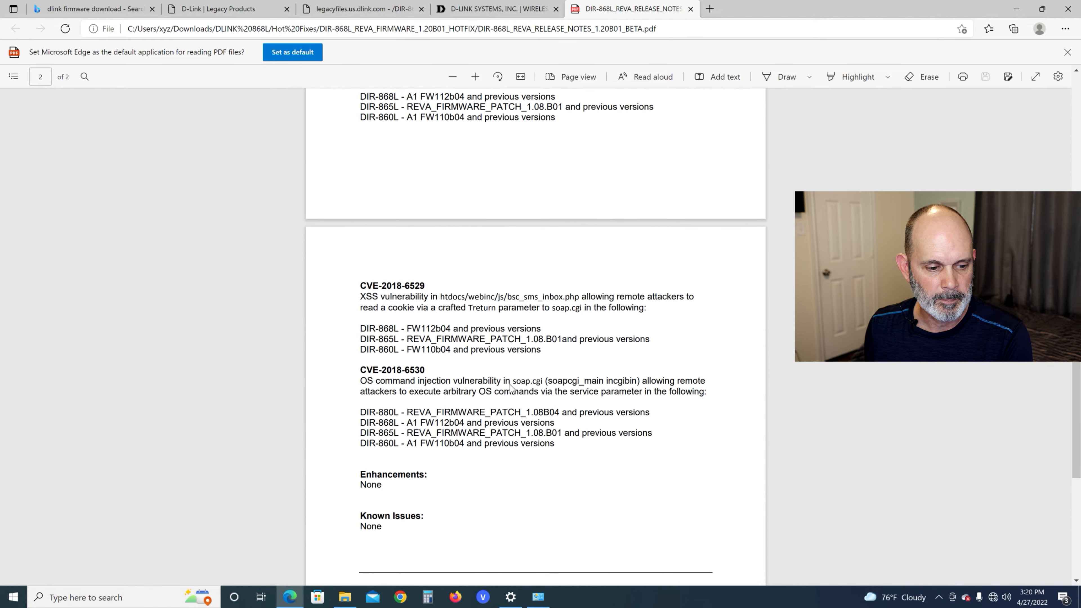
{"action": "scroll", "coordinate": [510, 385], "scroll_direction": "up", "scroll_amount": 9}
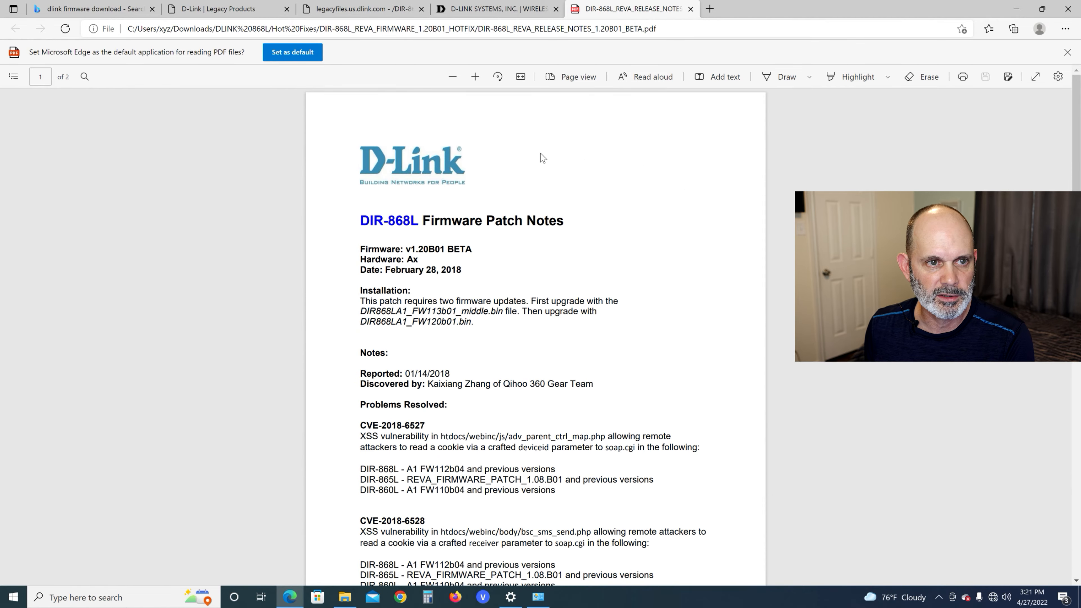
Step: Upload DIR868LA1_FW113b01_middle.bin from the extracted 1.20B01 hotfix folder in Hot Fixes as the router's firmware upgrade
{"action": "left_click", "coordinate": [500, 9]}
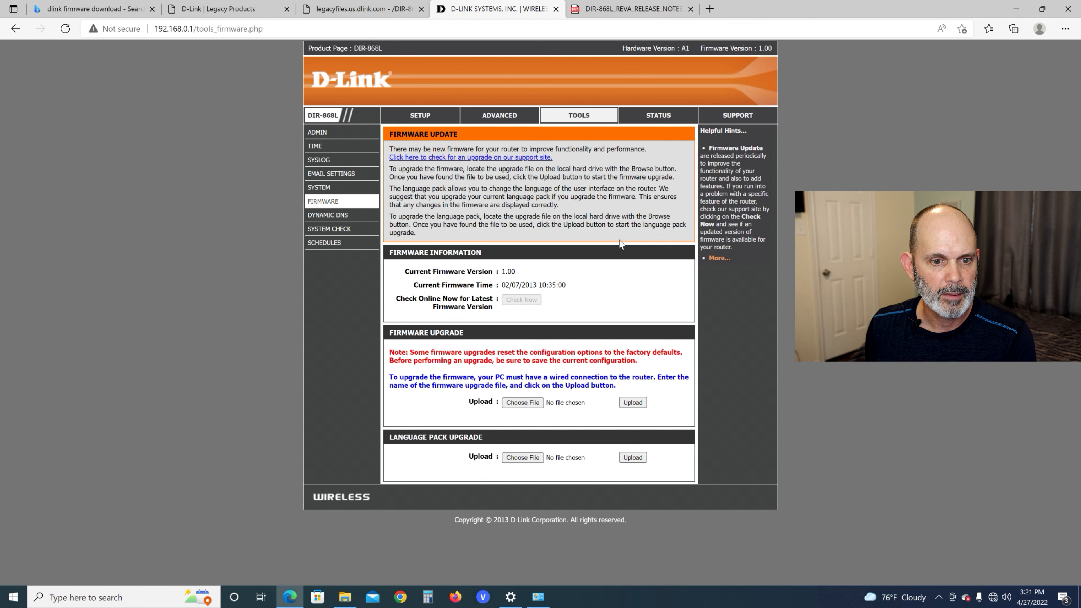
{"action": "left_click", "coordinate": [528, 407]}
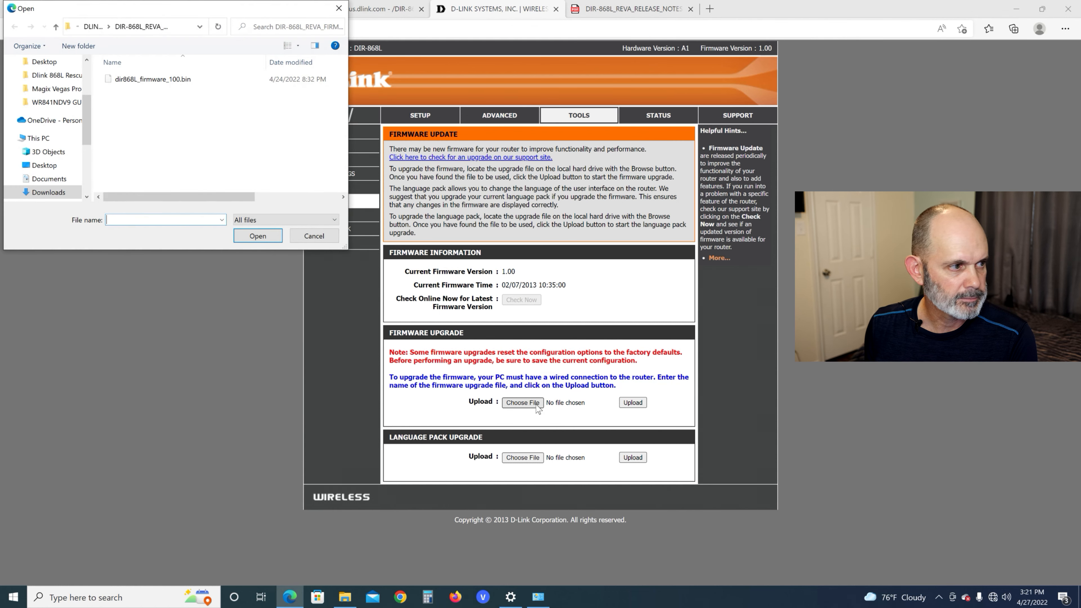
{"action": "left_click", "coordinate": [97, 30]}
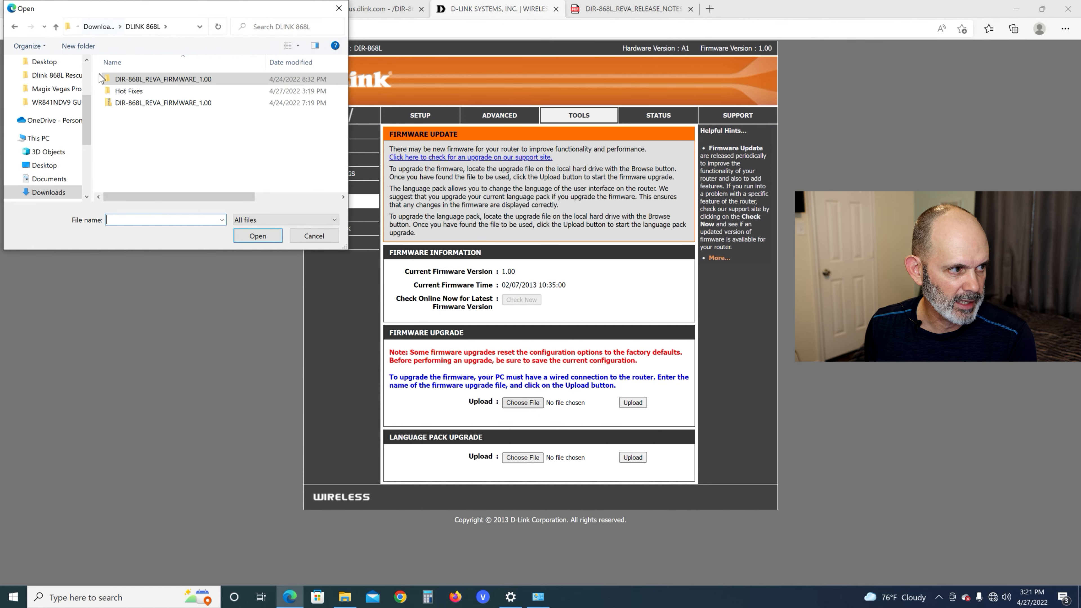
{"action": "double_click", "coordinate": [126, 91]}
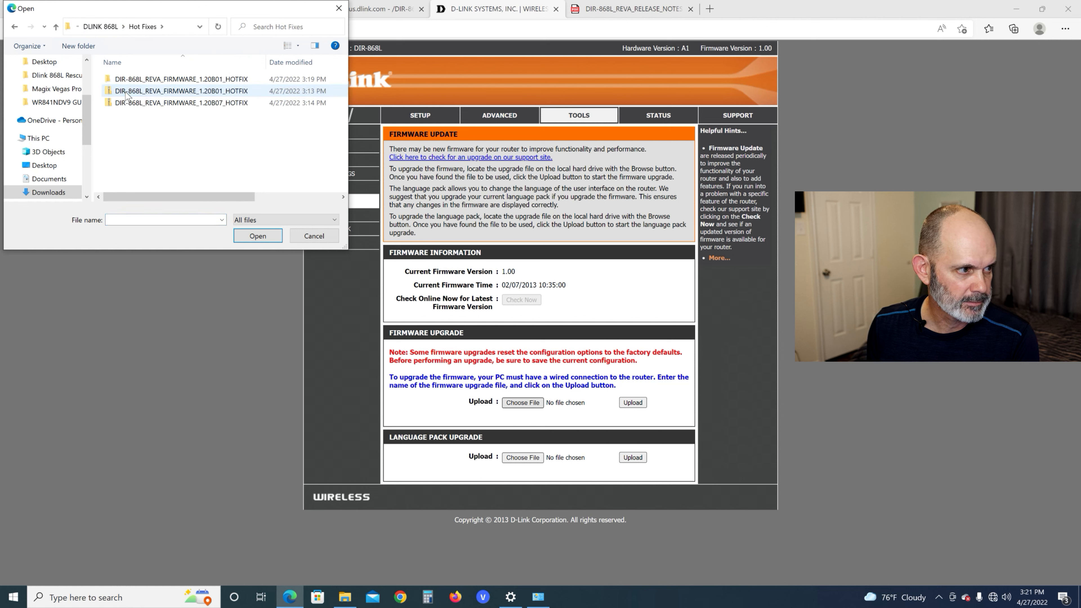
{"action": "double_click", "coordinate": [139, 82]}
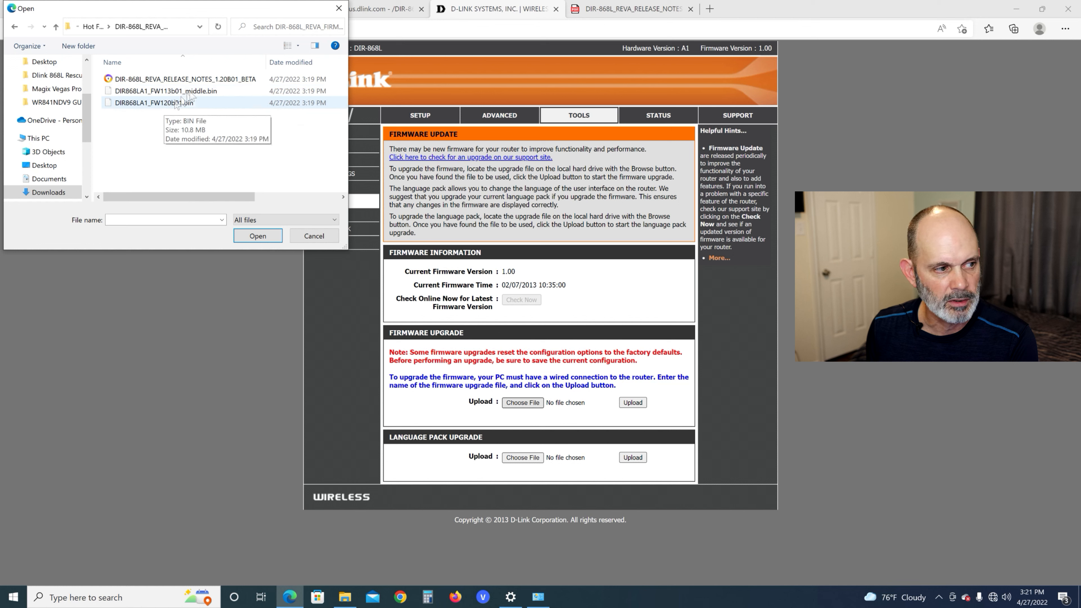
{"action": "left_click", "coordinate": [199, 92]}
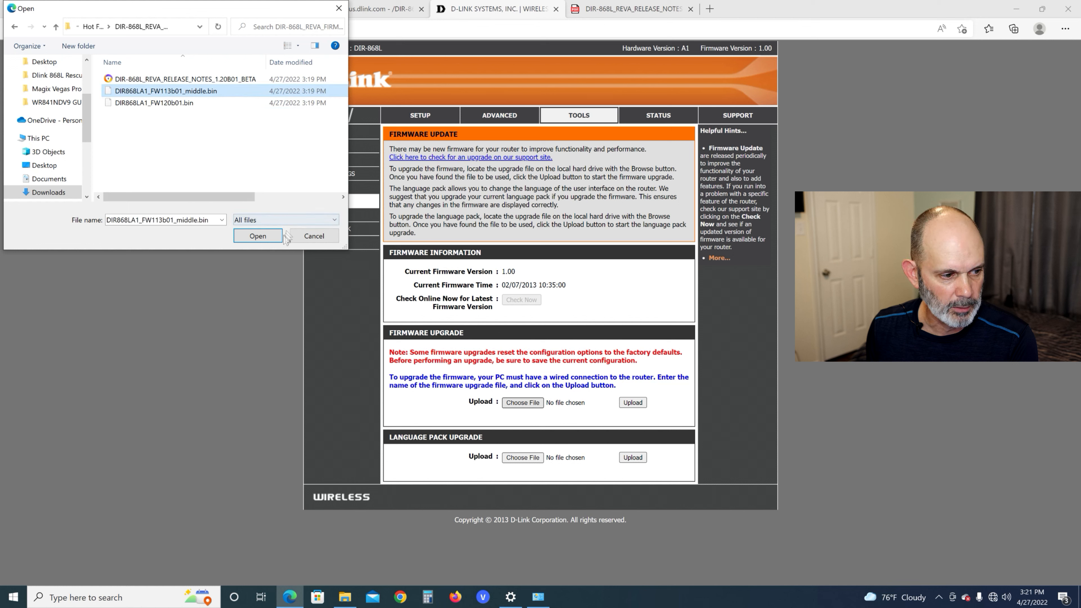
{"action": "left_click", "coordinate": [267, 240]}
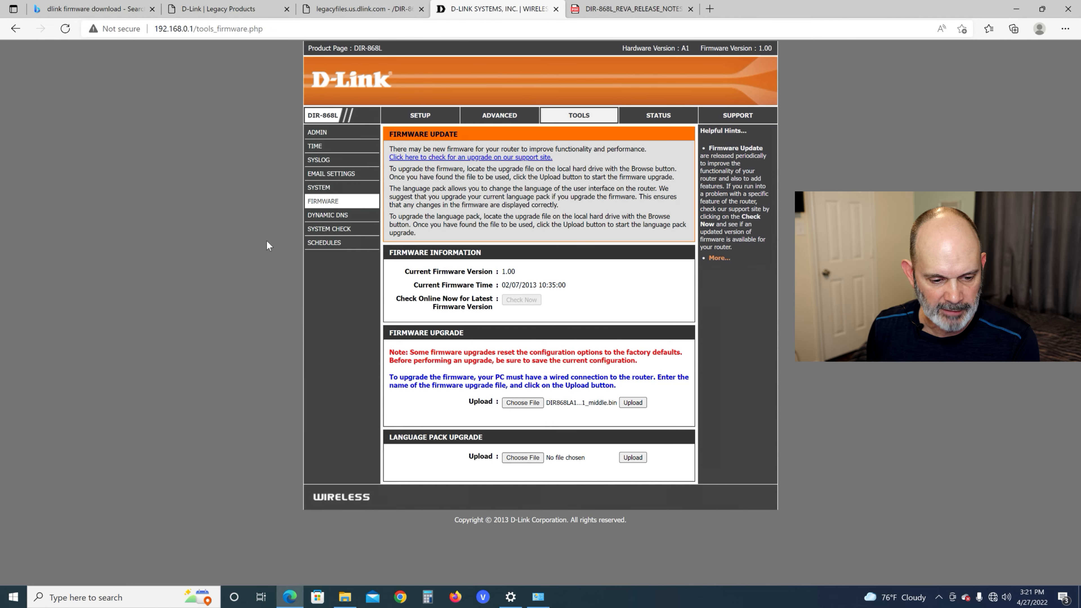
{"action": "left_click", "coordinate": [631, 404]}
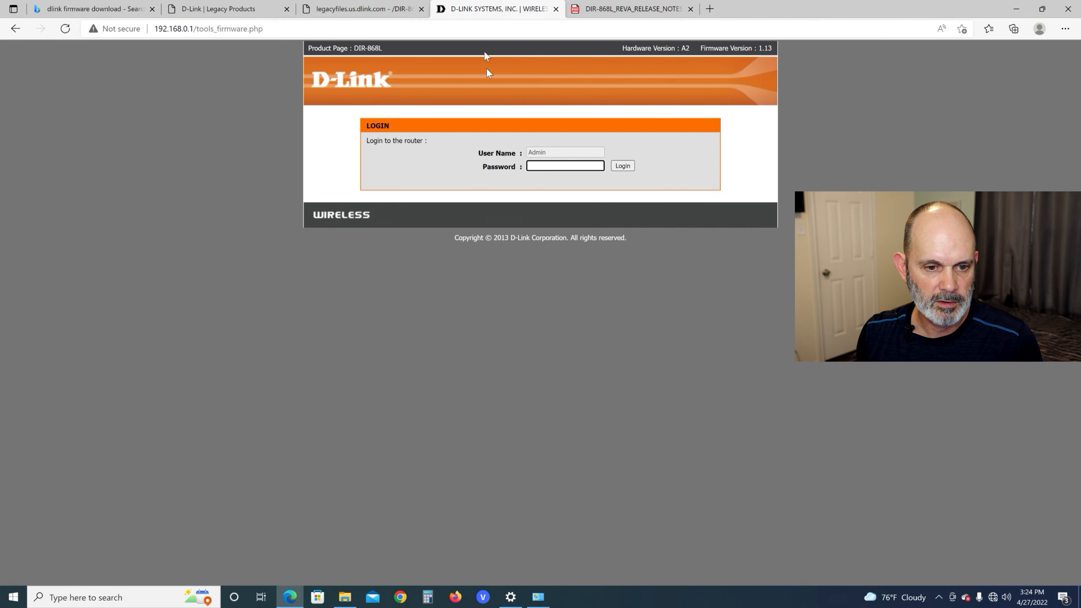
Step: Log in to the router again and upload DIR868LA1_FW120b01.bin as the firmware upgrade
{"action": "left_click", "coordinate": [626, 169]}
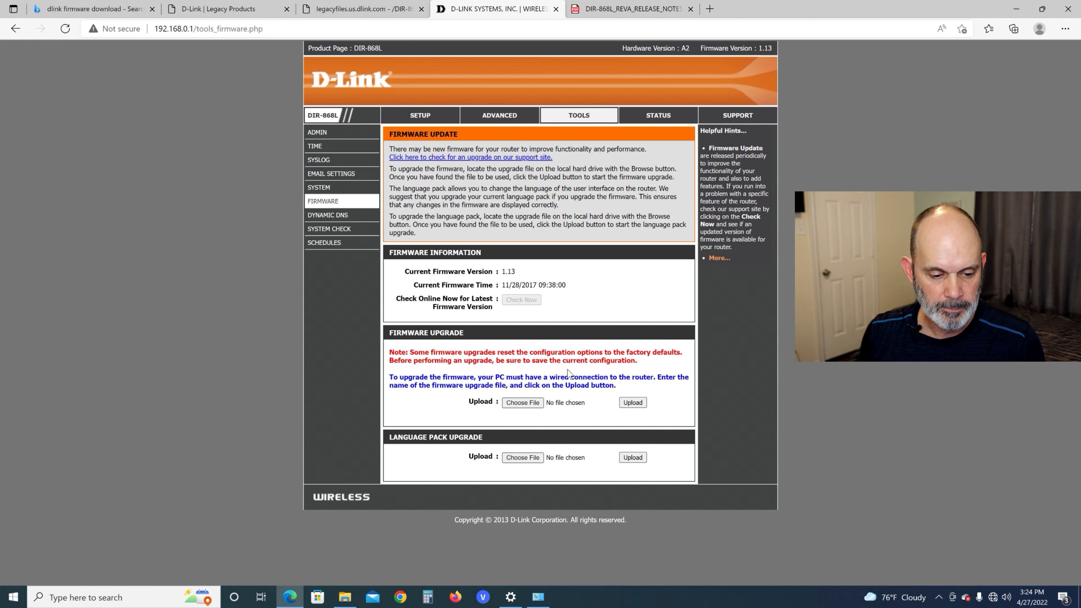
{"action": "left_click", "coordinate": [529, 406]}
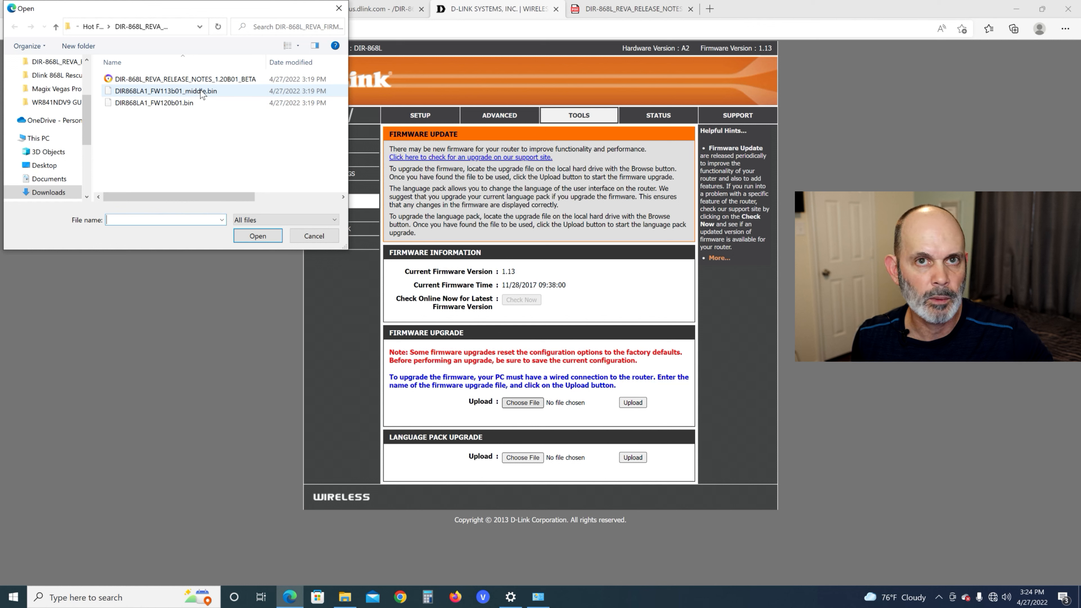
{"action": "left_click", "coordinate": [173, 107]}
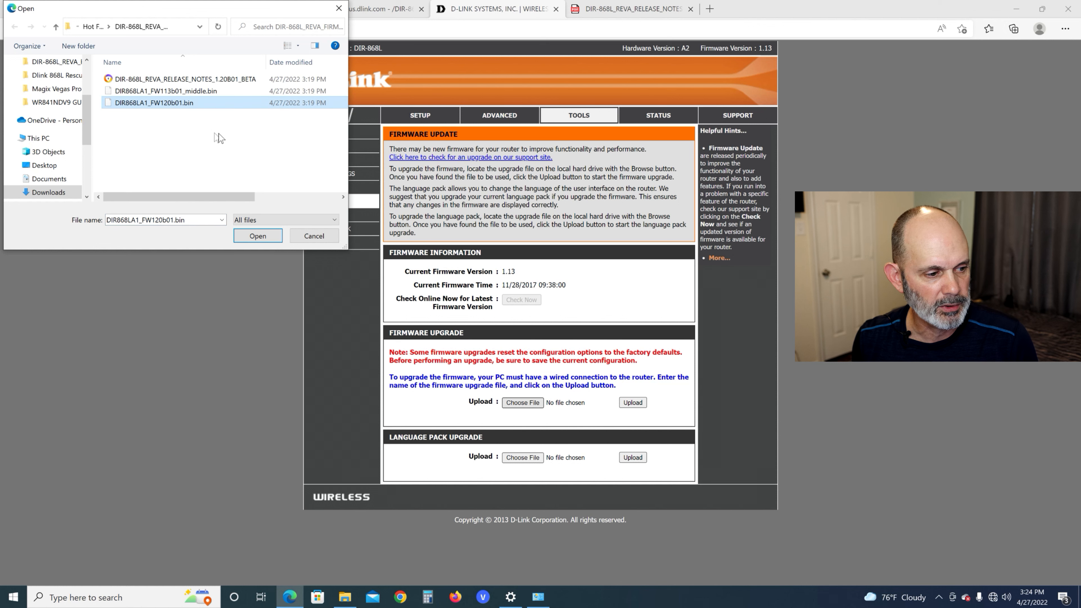
{"action": "left_click", "coordinate": [258, 237]}
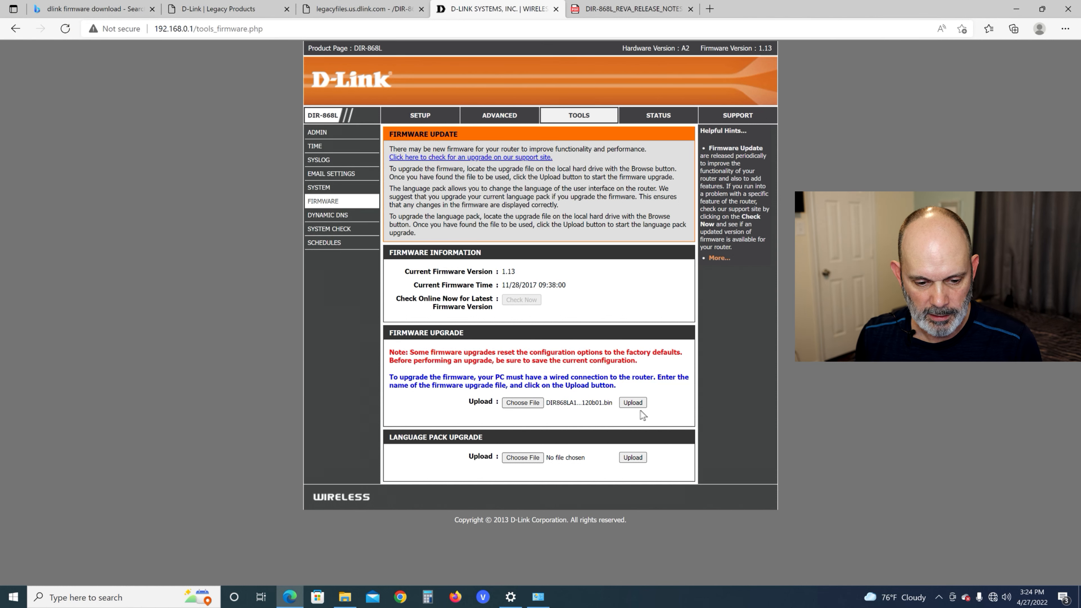
{"action": "left_click", "coordinate": [638, 407]}
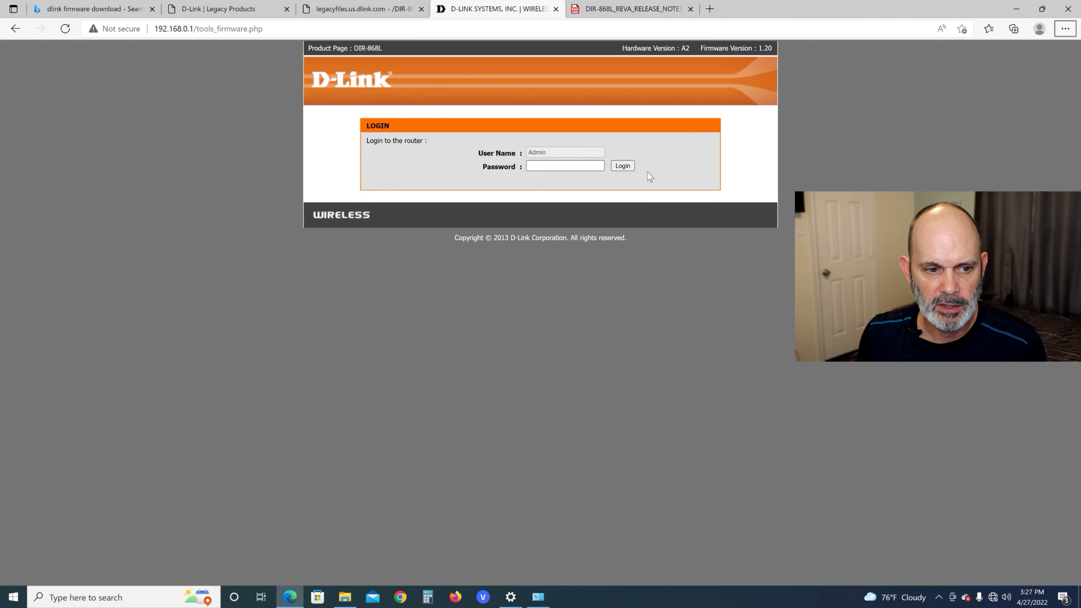
Step: Log back in to the router and review D-Link's DIR-868L firmware file list and legacy product page, returning to the router's firmware page
{"action": "left_click", "coordinate": [620, 166]}
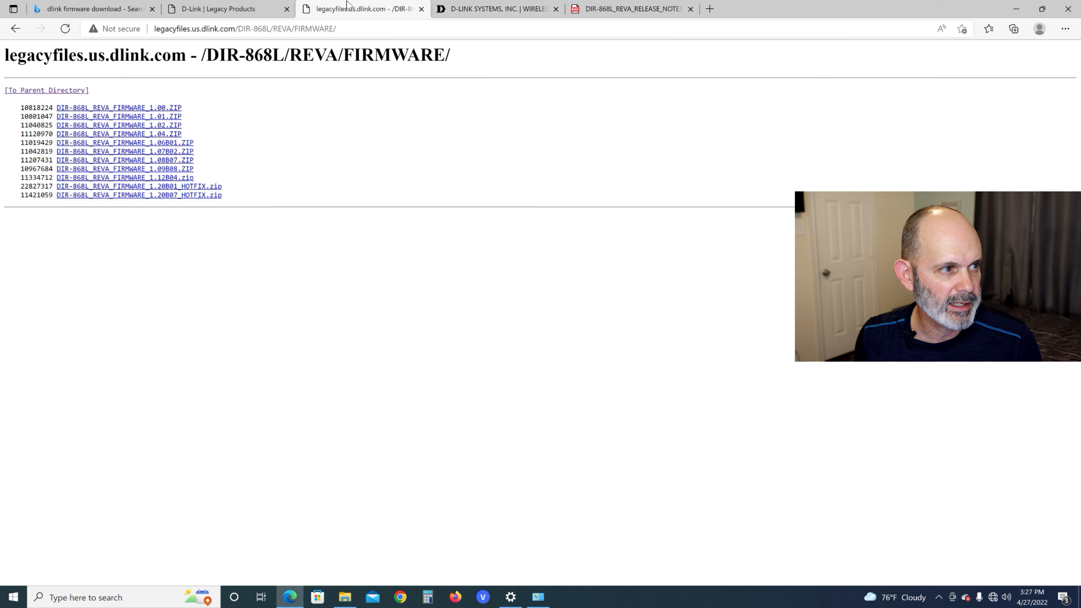
{"action": "left_click", "coordinate": [347, 3]}
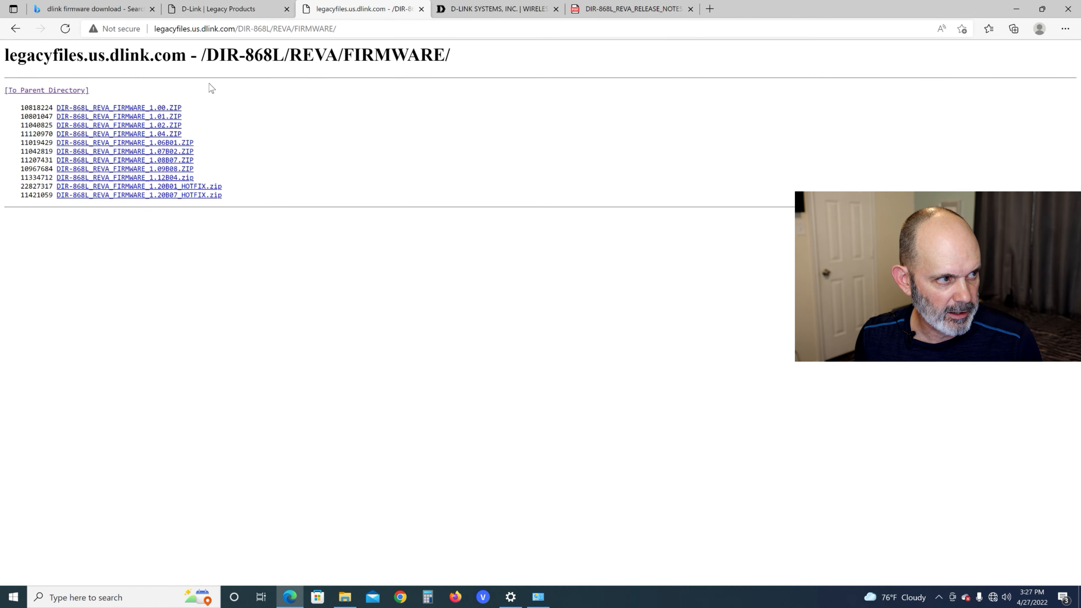
{"action": "left_click", "coordinate": [258, 9]}
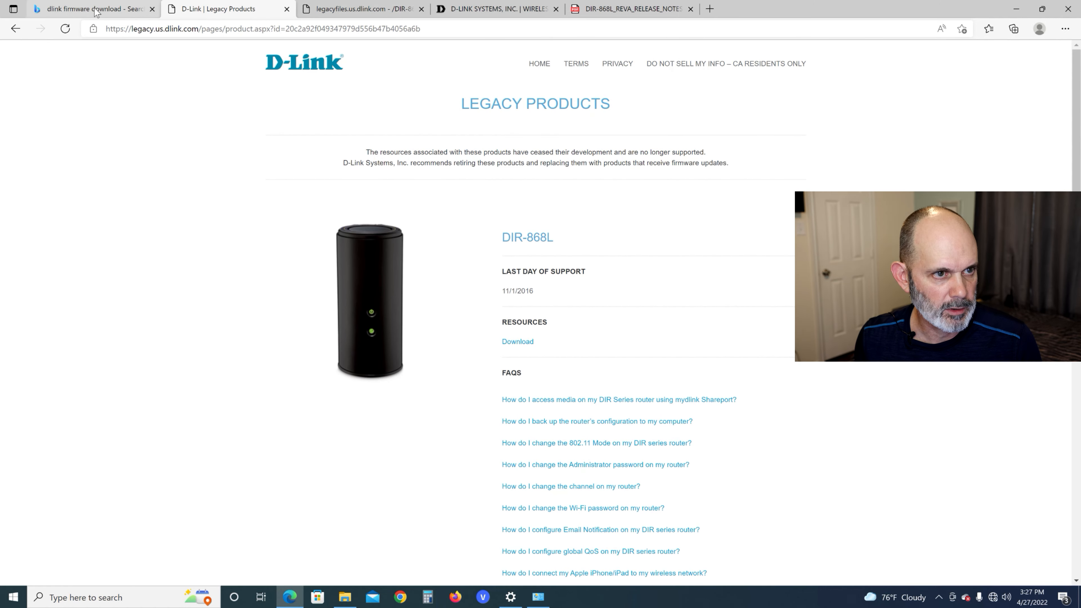
{"action": "left_click", "coordinate": [513, 8]}
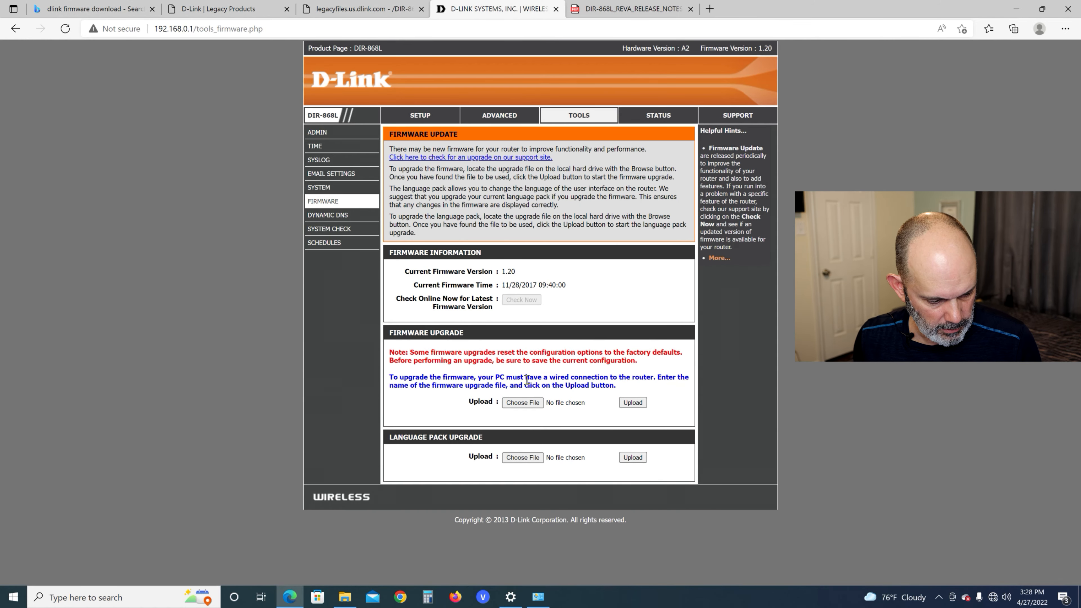
Step: Extract all of DIR-868L_REVA_FIRMWARE_1.20B07_HOTFIX to the suggested folder inside Hot Fixes and close the window showing the extracted files
{"action": "left_click", "coordinate": [345, 597]}
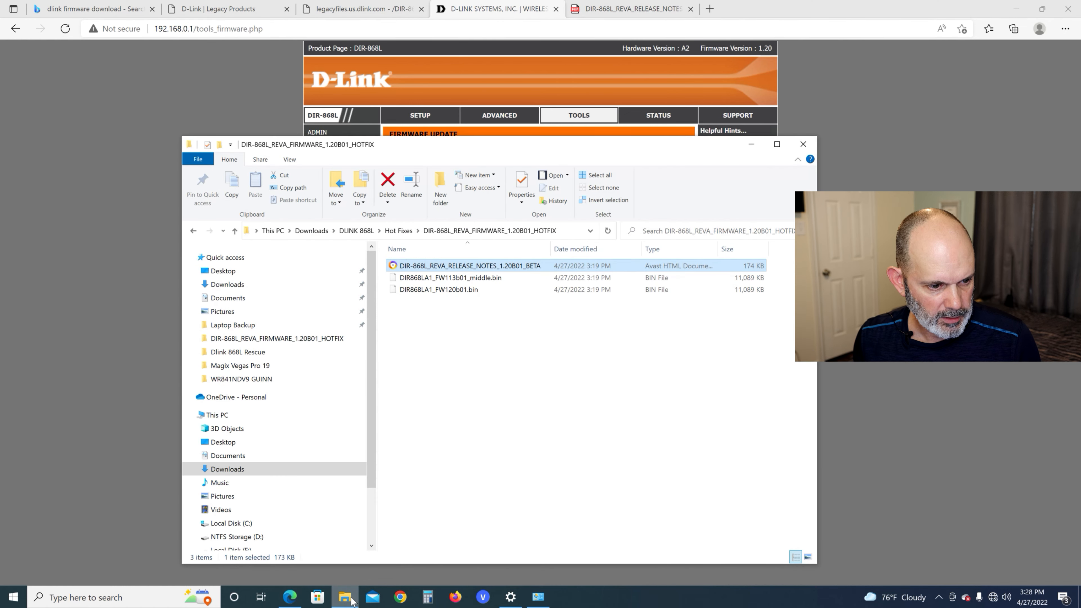
{"action": "left_click", "coordinate": [407, 233]}
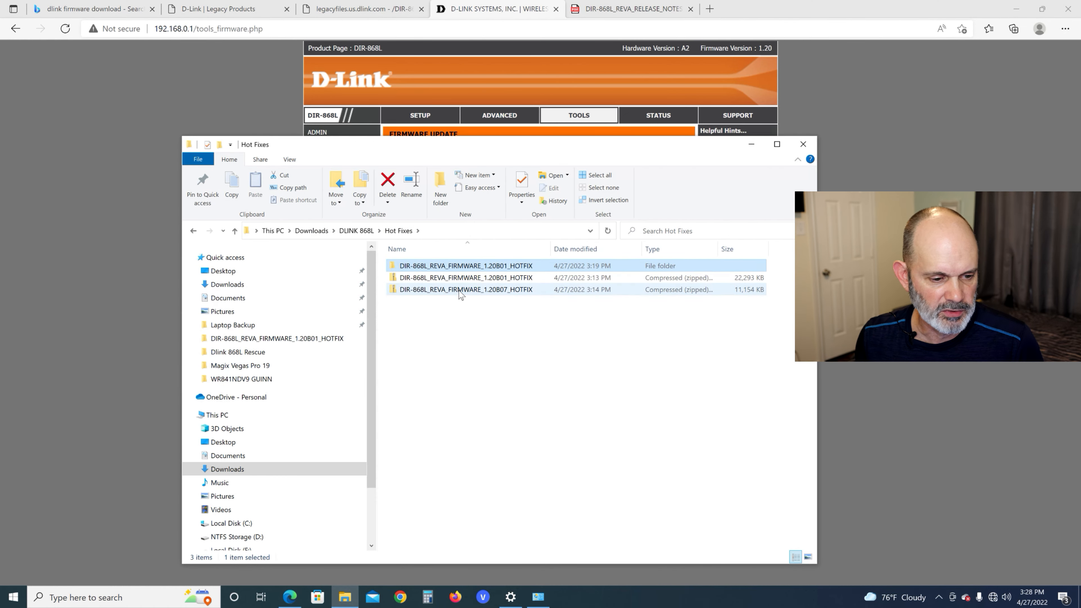
{"action": "double_click", "coordinate": [507, 290]}
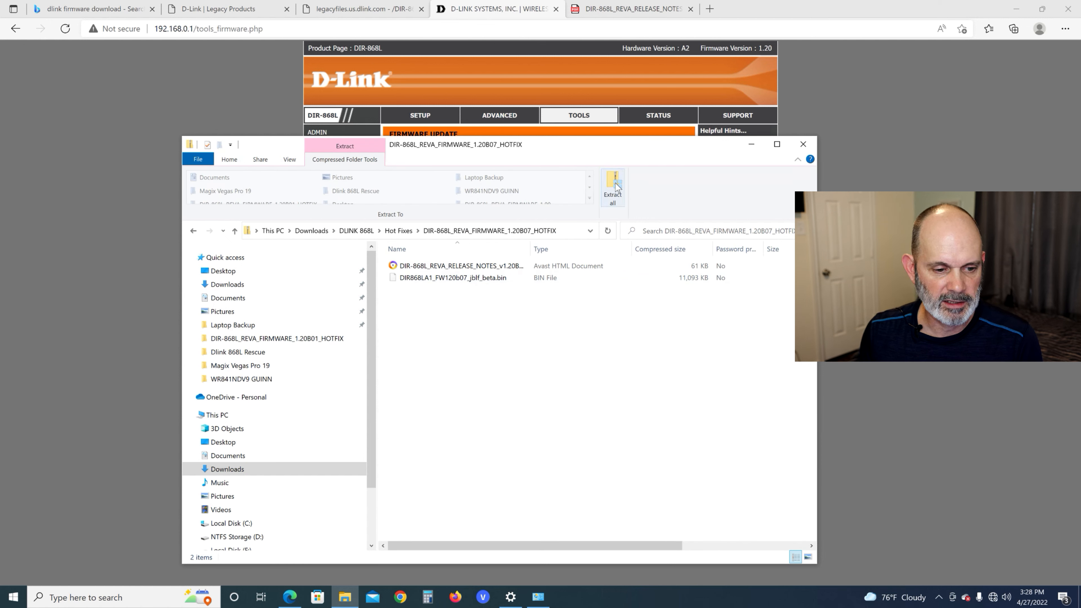
{"action": "left_click", "coordinate": [615, 183]}
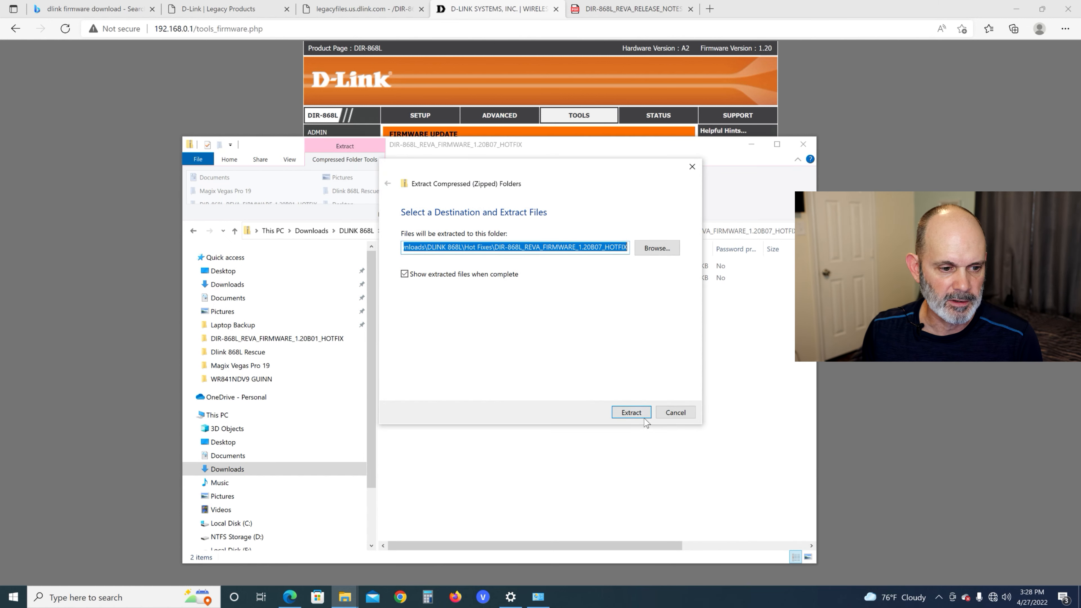
{"action": "left_click", "coordinate": [631, 412]}
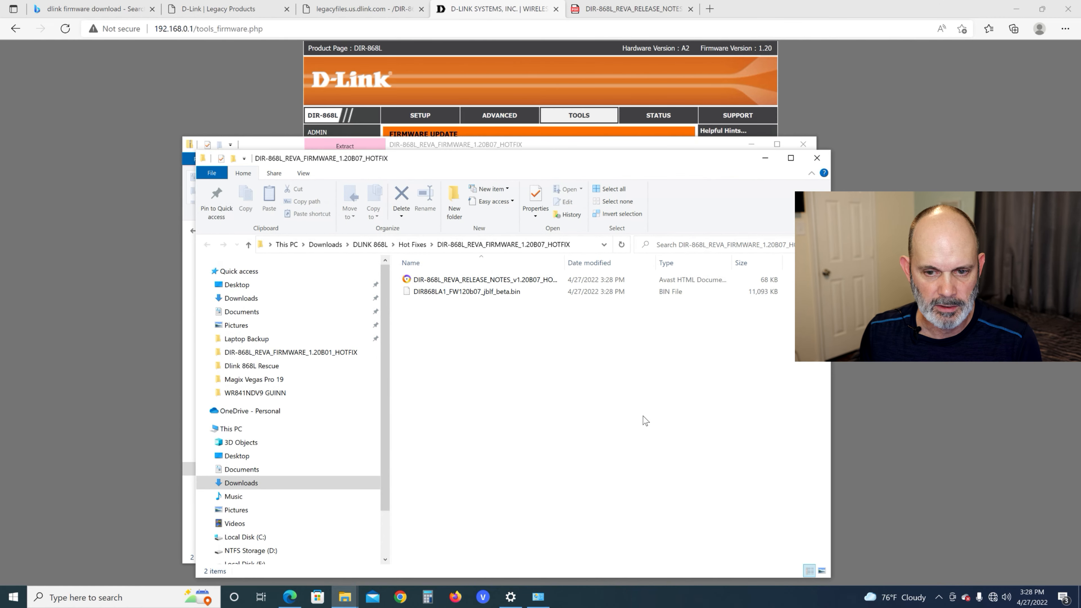
{"action": "left_click", "coordinate": [816, 158]}
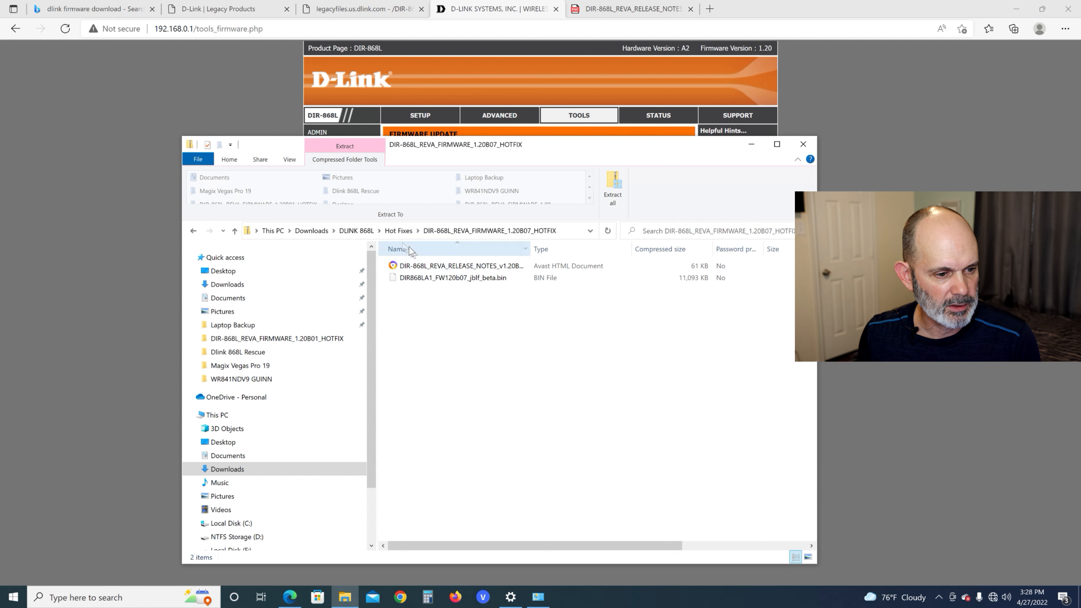
Step: Open the extracted DIR-868L_REVA_FIRMWARE_1.20B07_HOTFIX folder in File Explorer and close the 1.20B01 release notes in Microsoft Edge
{"action": "left_click", "coordinate": [397, 231]}
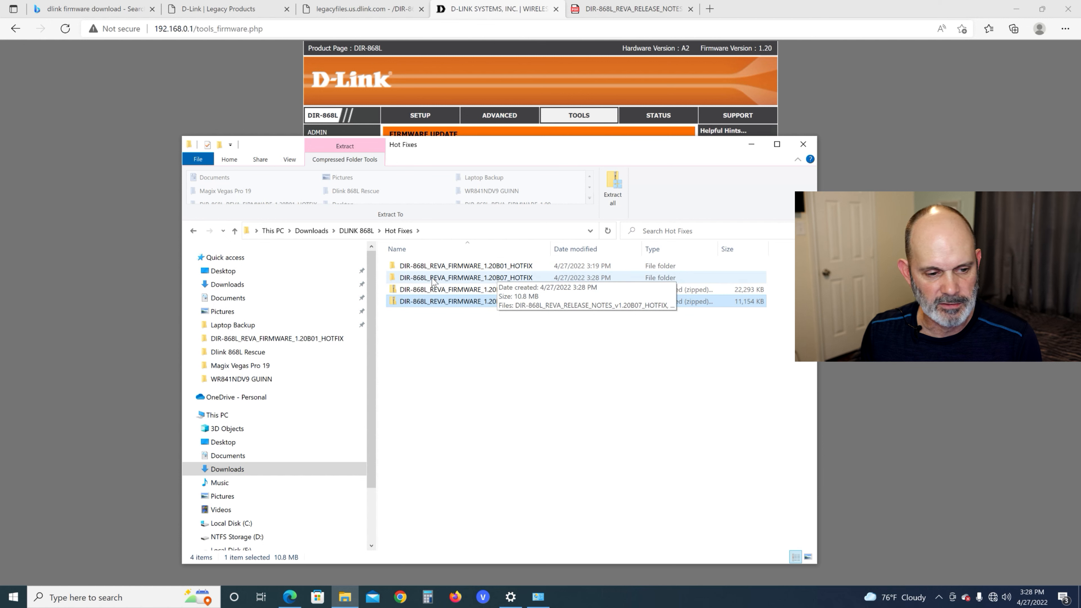
{"action": "double_click", "coordinate": [504, 279]}
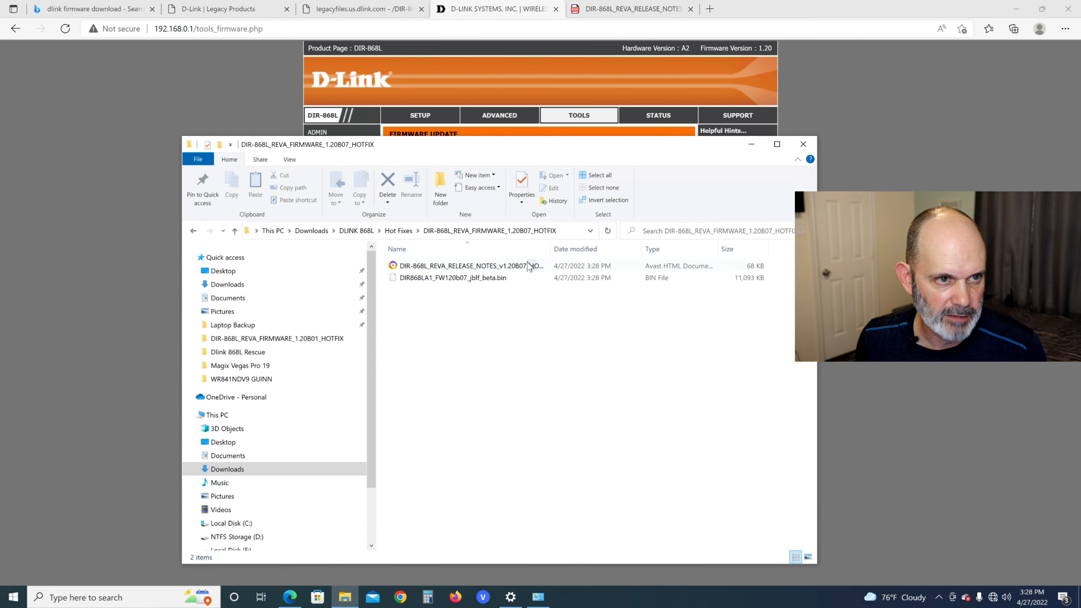
{"action": "left_click", "coordinate": [690, 9]}
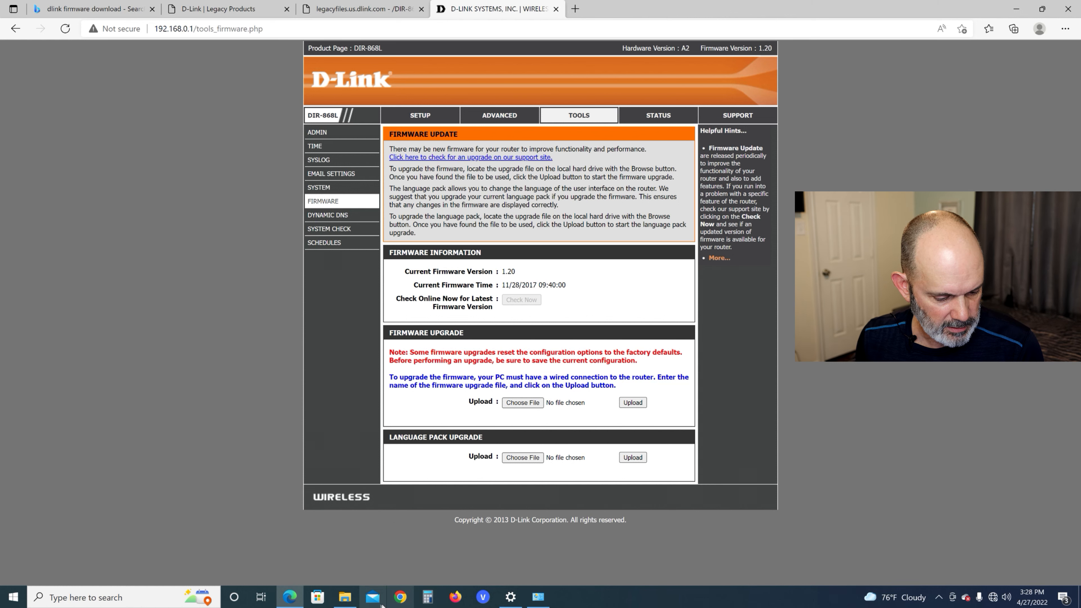
{"action": "left_click", "coordinate": [346, 598]}
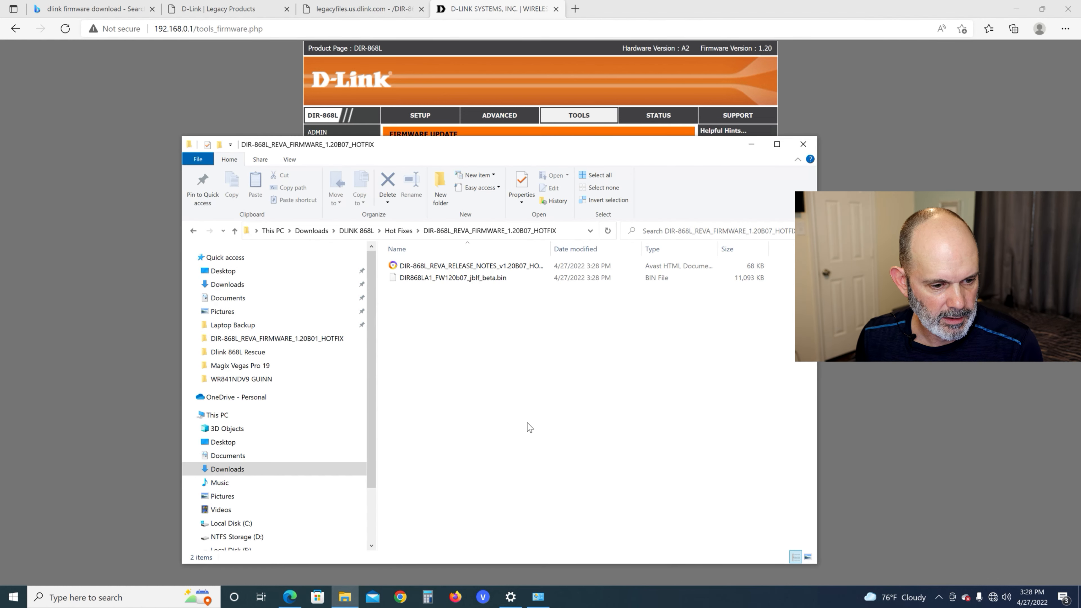
Step: Open the v1.20B07 hotfix release notes, read the resolved problems and disclaimer, then close the document
{"action": "left_click", "coordinate": [501, 268]}
{"action": "double_click", "coordinate": [500, 267]}
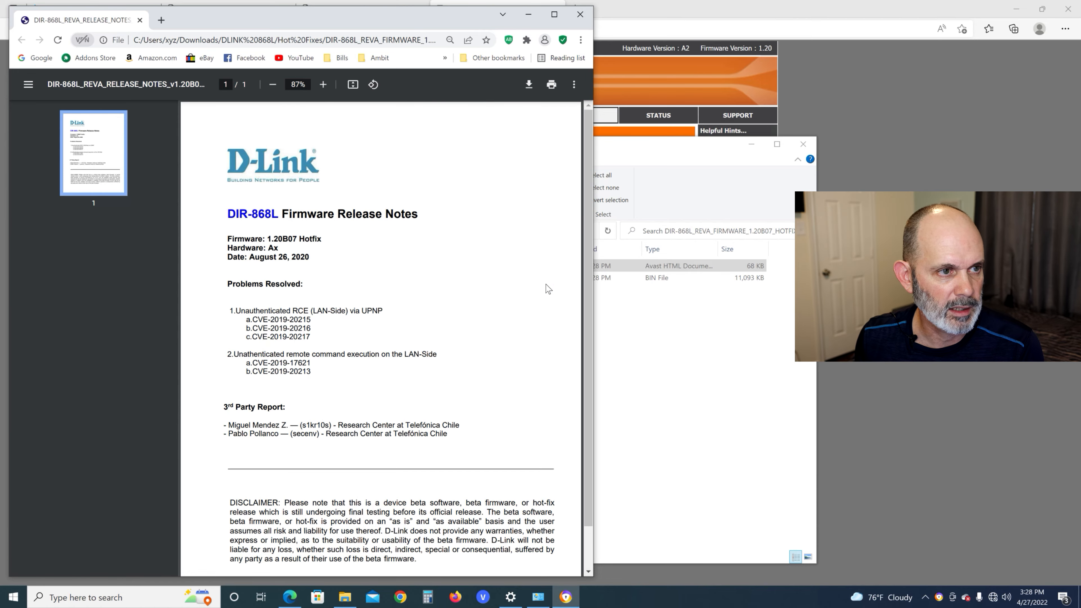
{"action": "left_click_drag", "start_coordinate": [413, 17], "coordinate": [628, 11]}
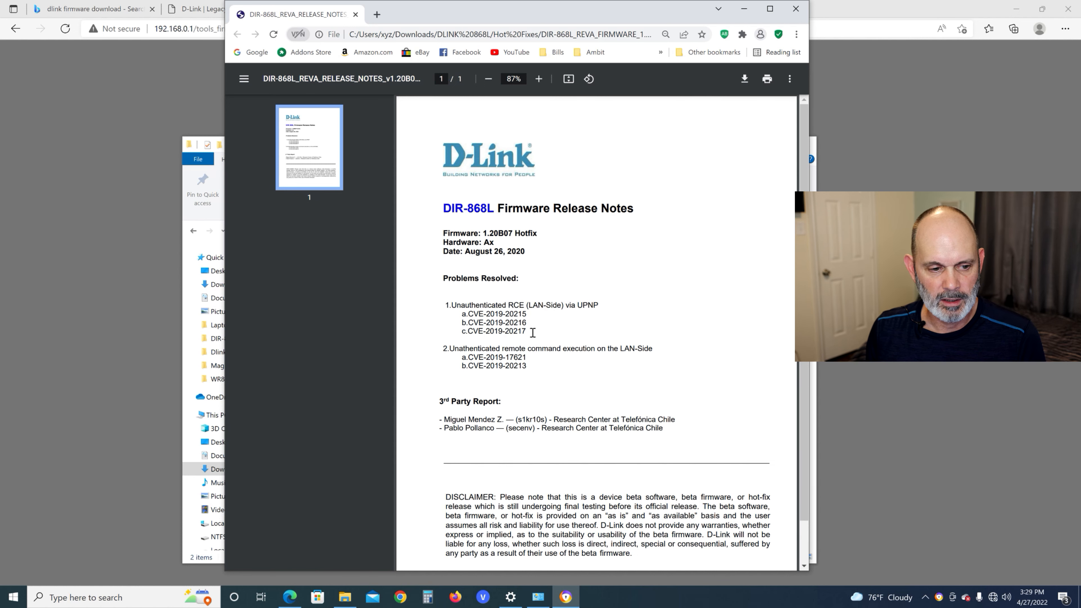
{"action": "scroll", "coordinate": [533, 334], "scroll_direction": "down", "scroll_amount": 1}
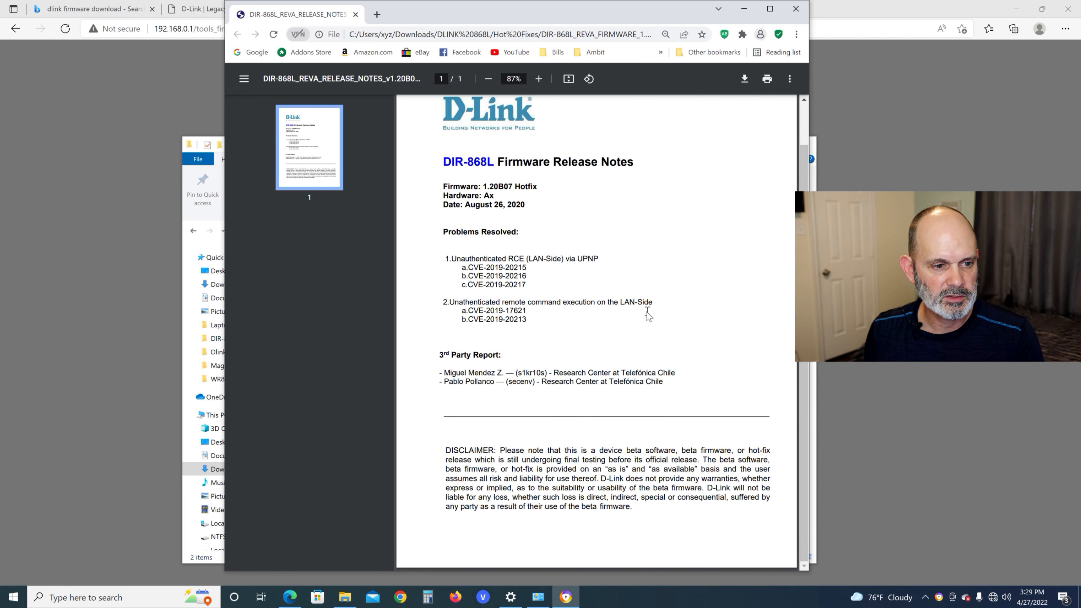
{"action": "scroll", "coordinate": [649, 315], "scroll_direction": "up", "scroll_amount": 1}
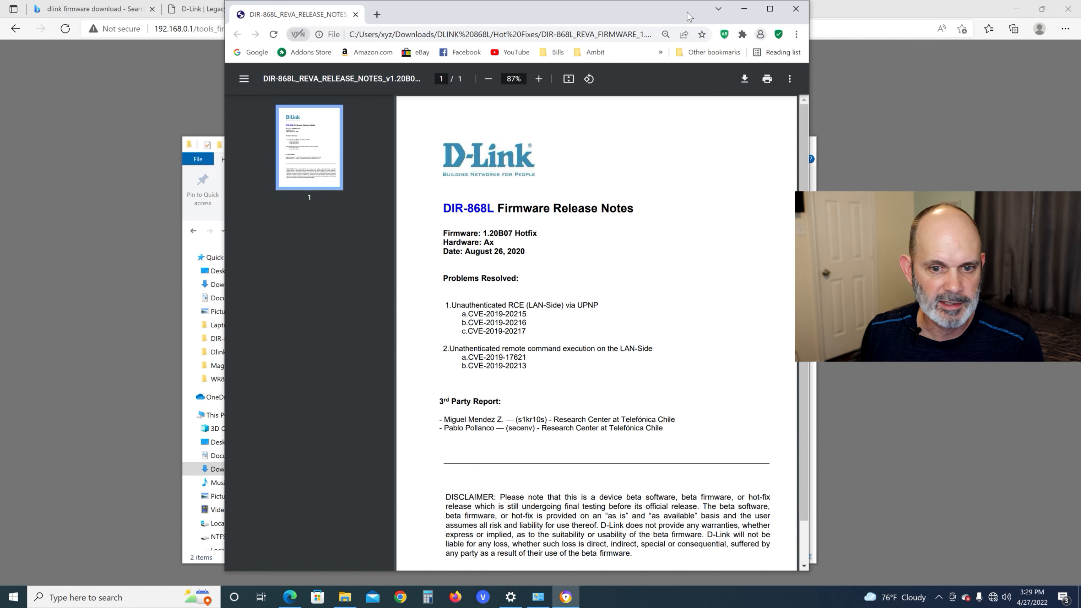
{"action": "left_click", "coordinate": [796, 15]}
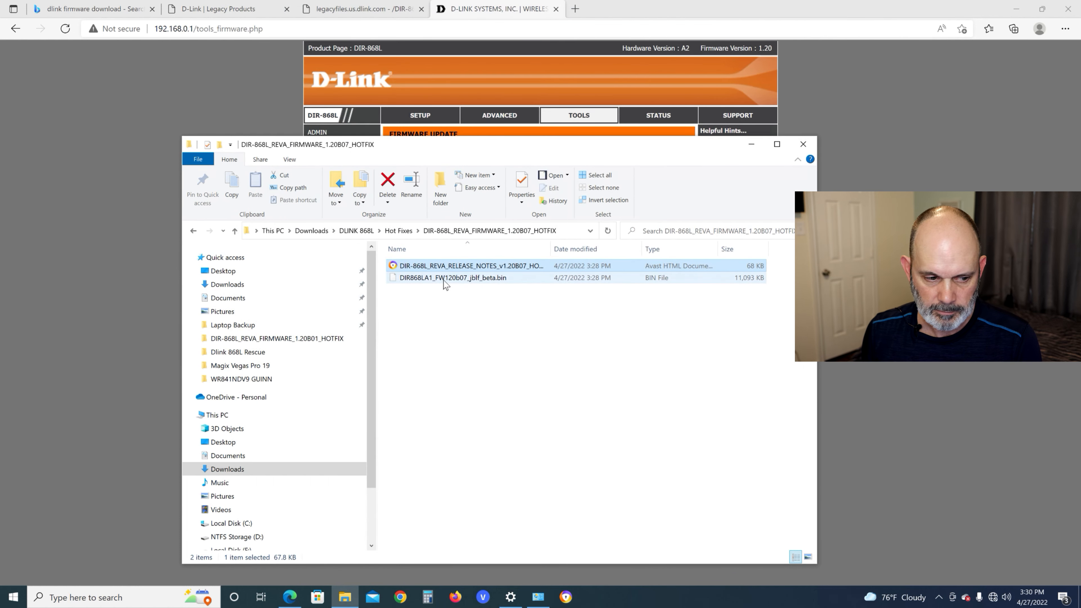
Step: Return to the router's firmware page and browse for the firmware upgrade file in the extracted DIR-868L_REVA_FIRMWARE_1.20B07_HOTFIX folder
{"action": "left_click", "coordinate": [445, 278]}
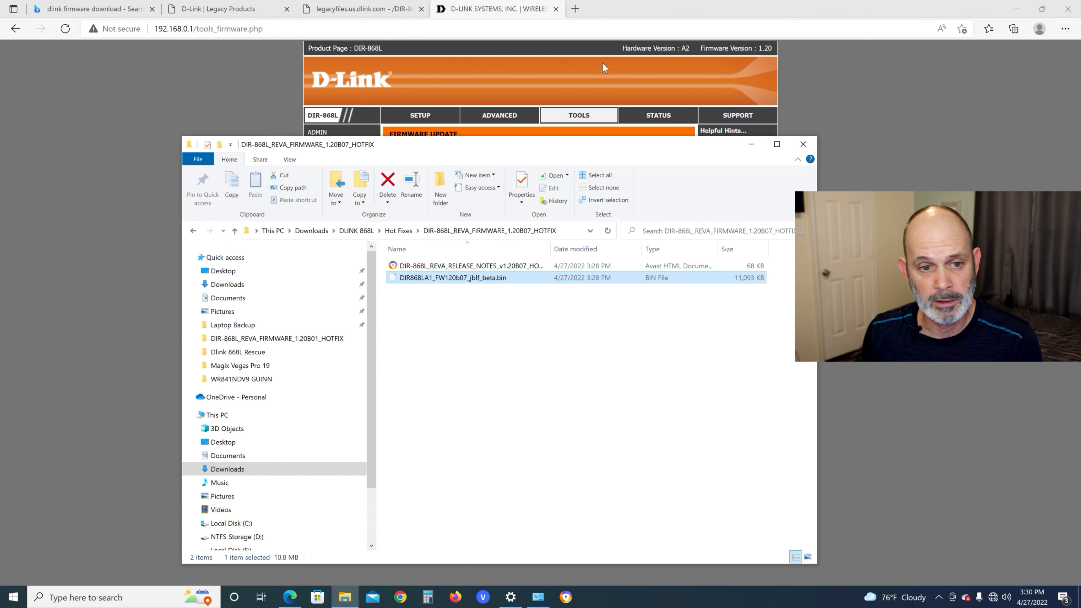
{"action": "left_click", "coordinate": [605, 81]}
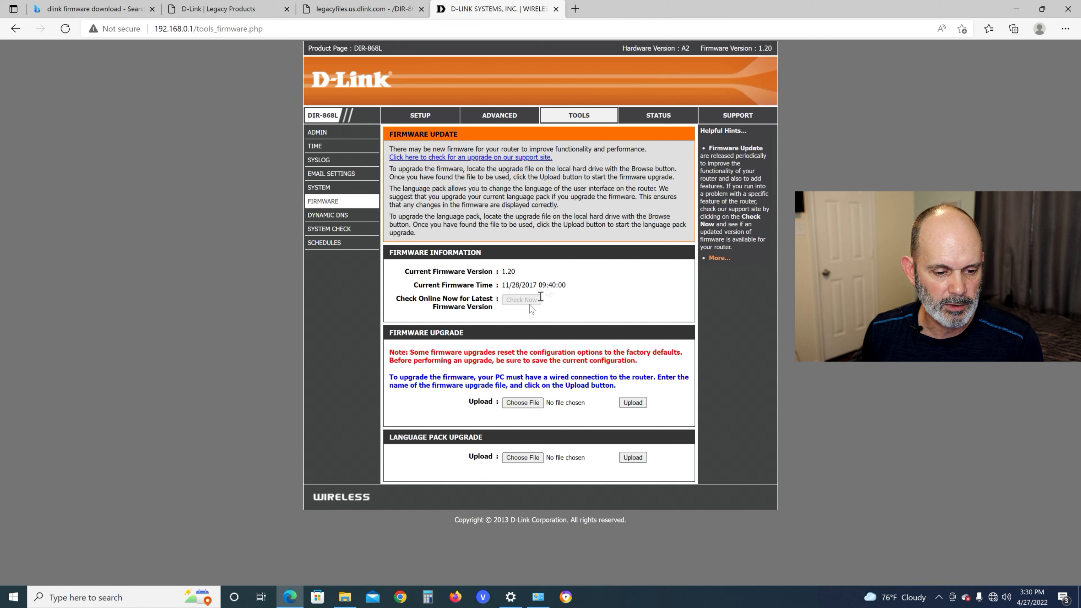
{"action": "left_click", "coordinate": [529, 405]}
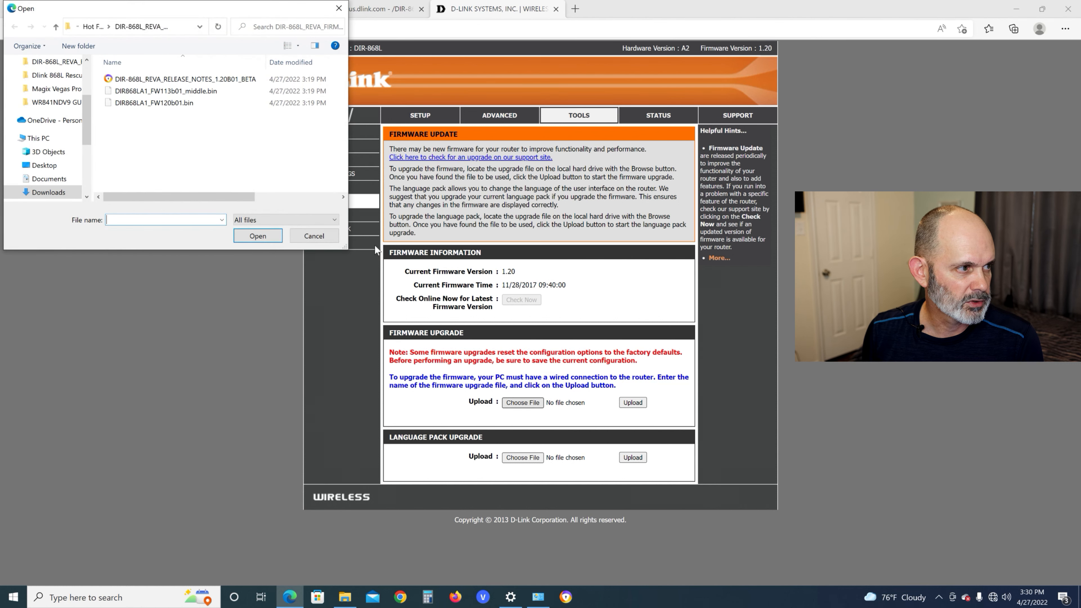
{"action": "left_click", "coordinate": [93, 28]}
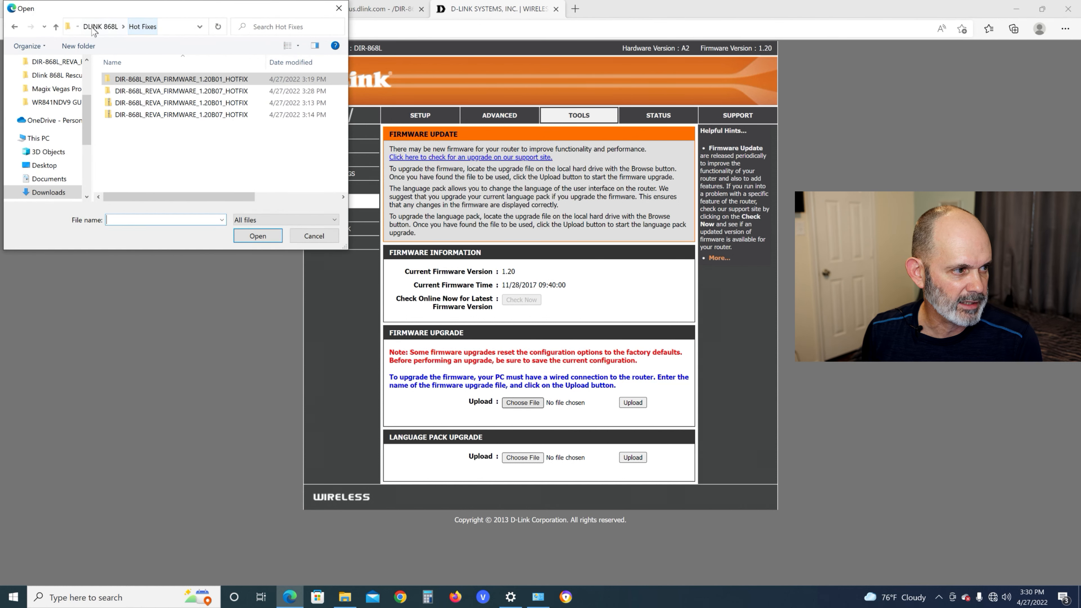
{"action": "left_click", "coordinate": [178, 92]}
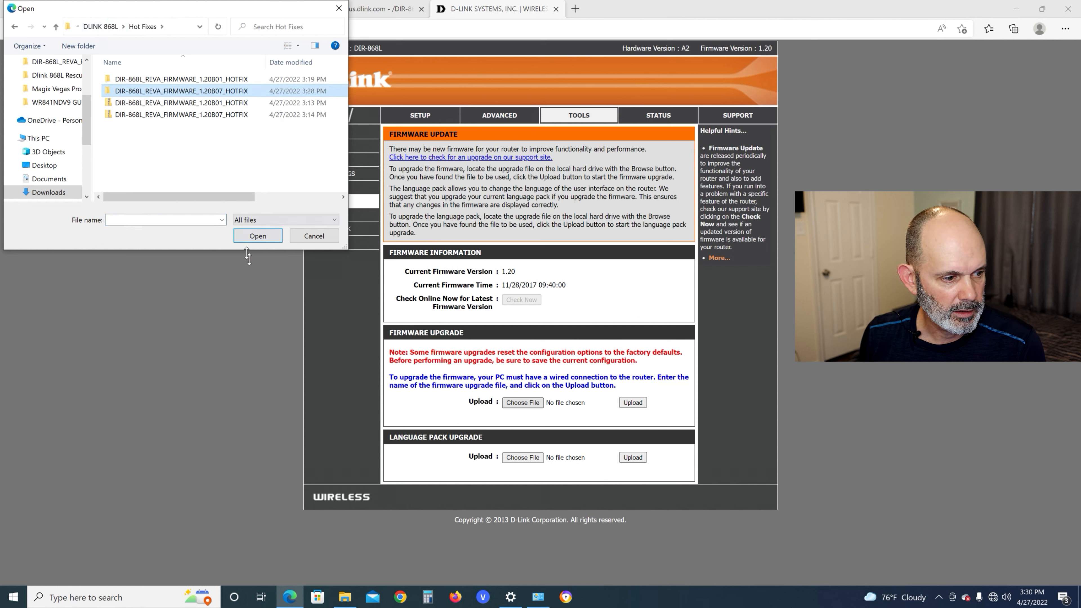
{"action": "left_click", "coordinate": [258, 237]}
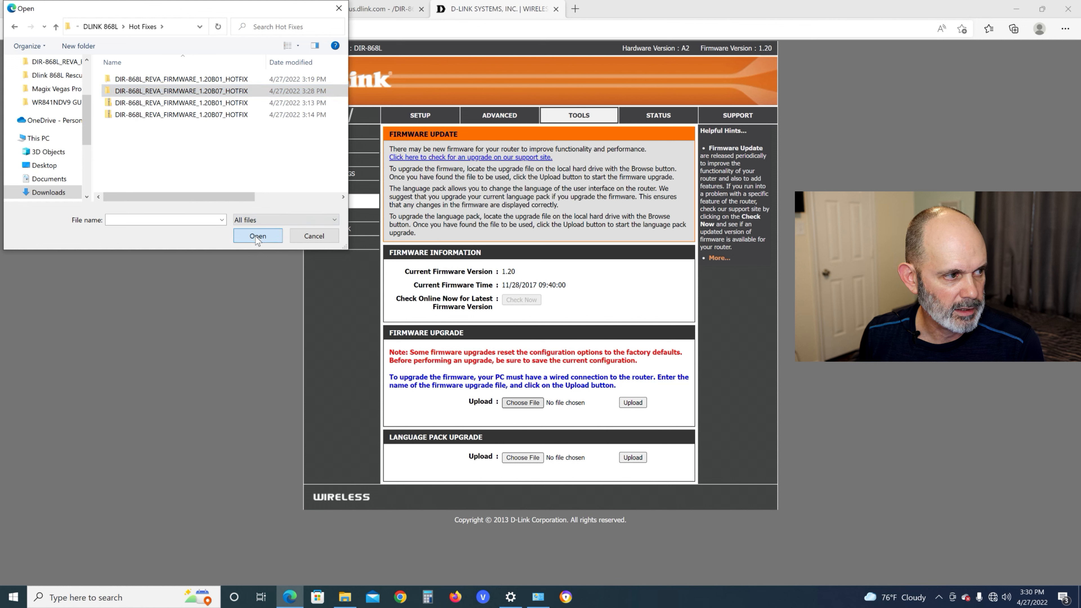
{"action": "left_click", "coordinate": [243, 94]}
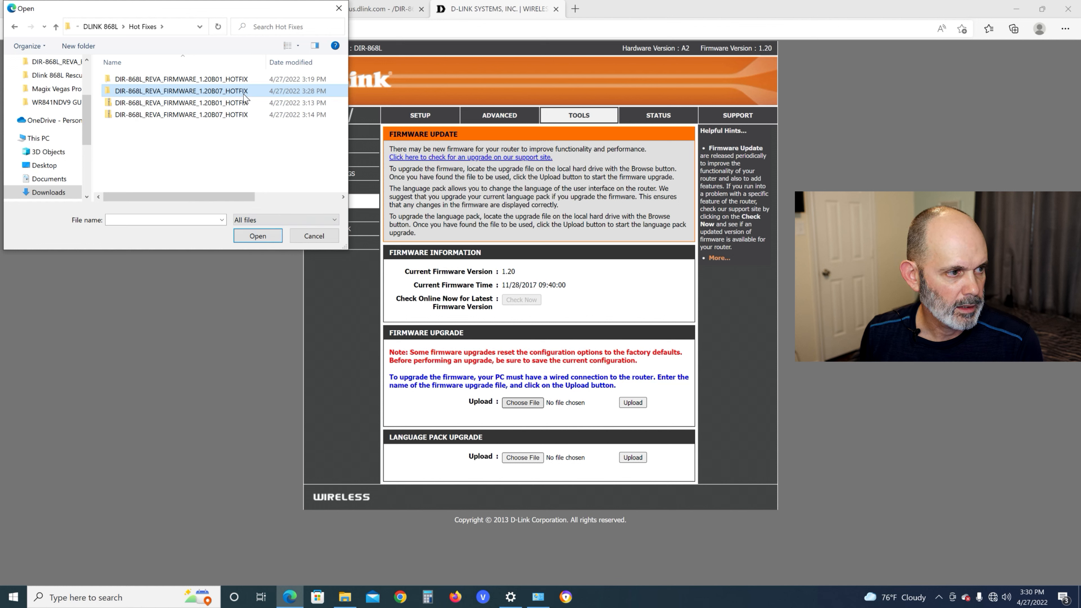
{"action": "double_click", "coordinate": [245, 92]}
Step: Choose DIR868LA1_FW120b07_jblf_beta.bin as the firmware upgrade file and upload it to the router
{"action": "left_click", "coordinate": [188, 92]}
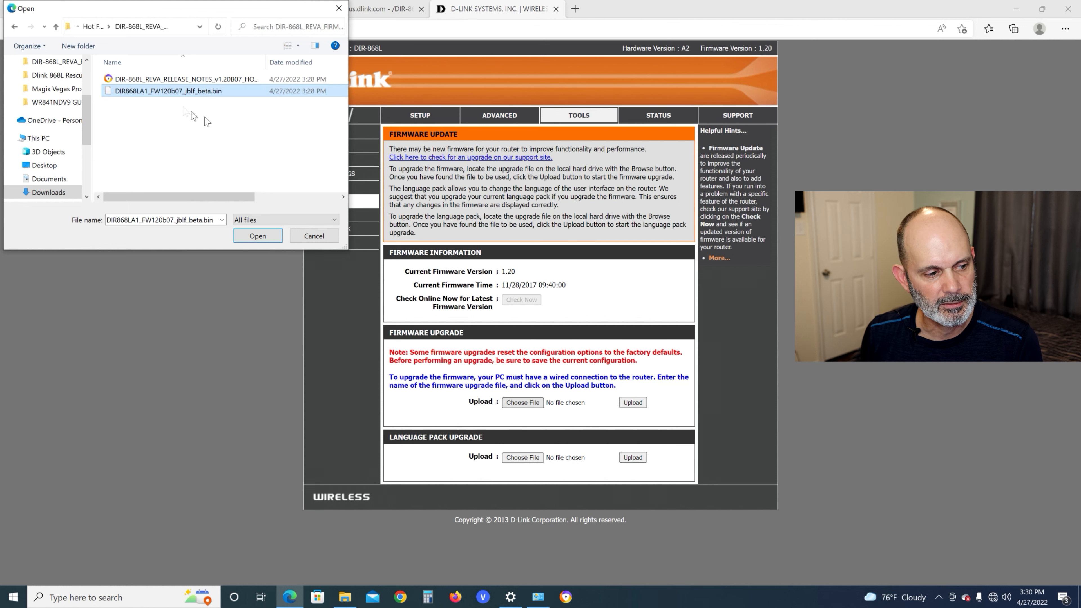
{"action": "left_click", "coordinate": [263, 238]}
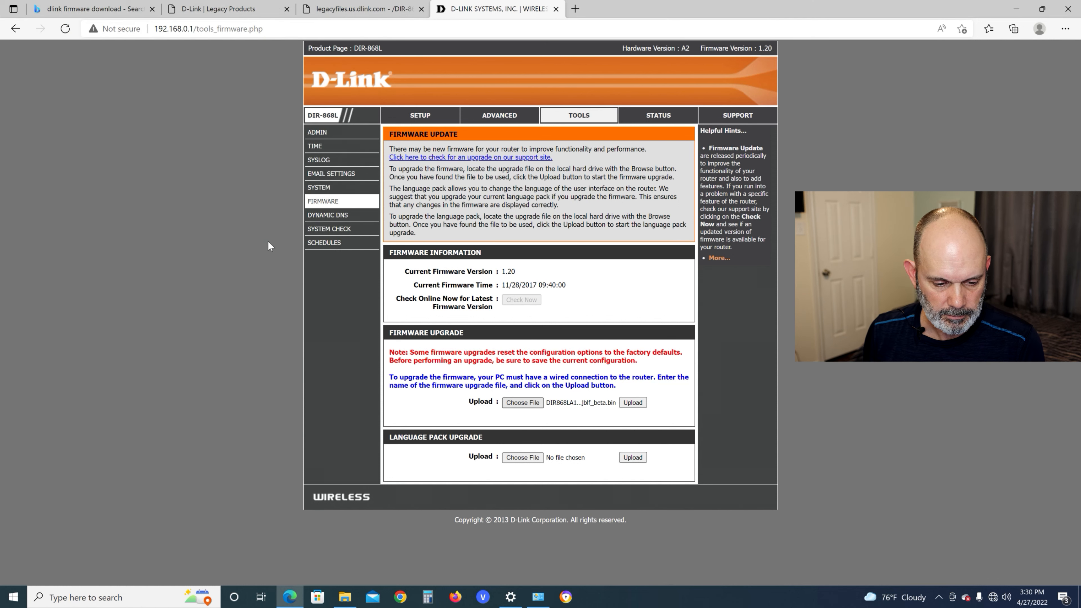
{"action": "left_click", "coordinate": [634, 405]}
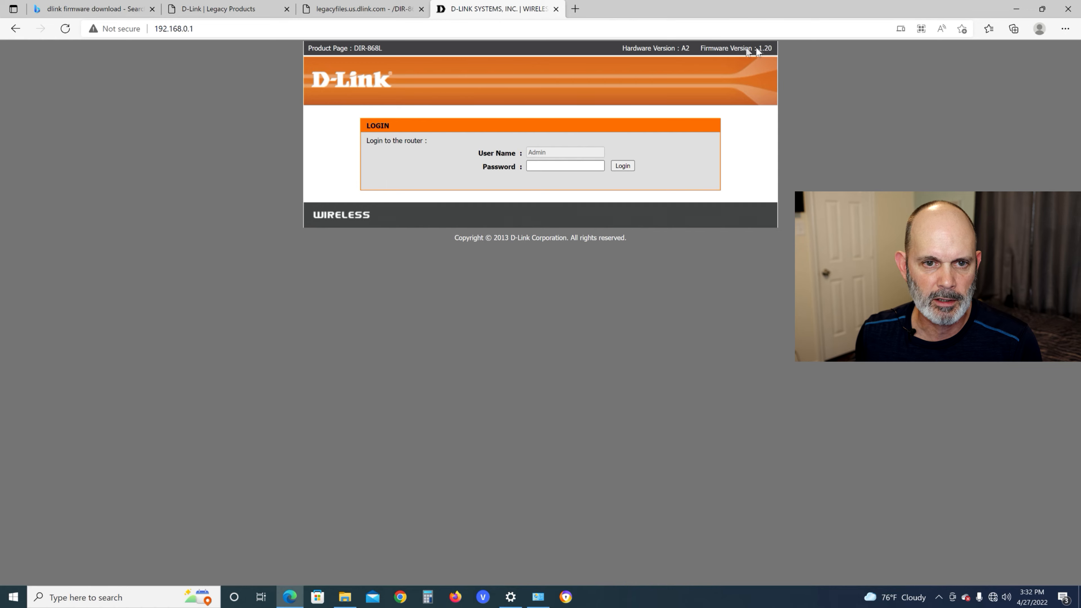
Step: Log back in to the router and review the admin password fields in the administrator settings and the current firmware information
{"action": "left_click", "coordinate": [624, 167]}
{"action": "left_click", "coordinate": [586, 125]}
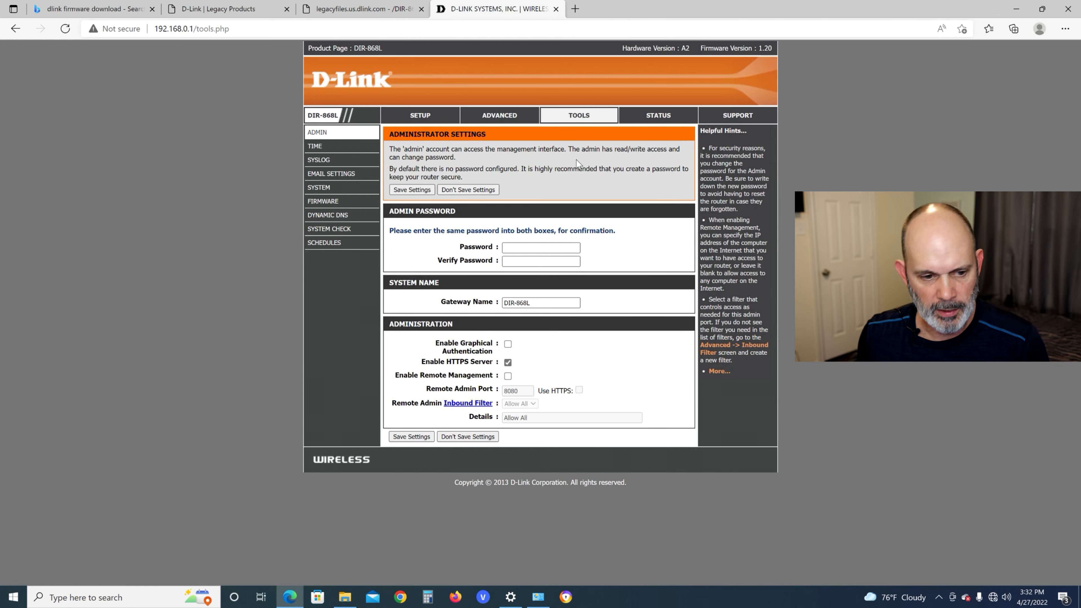
{"action": "left_click", "coordinate": [540, 247]}
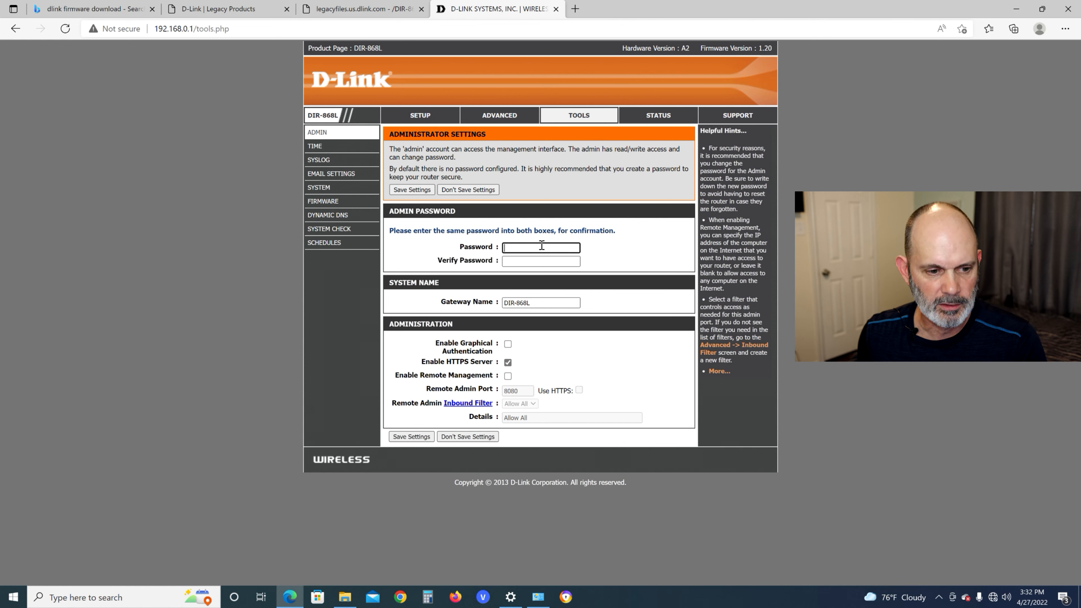
{"action": "left_click", "coordinate": [530, 262]}
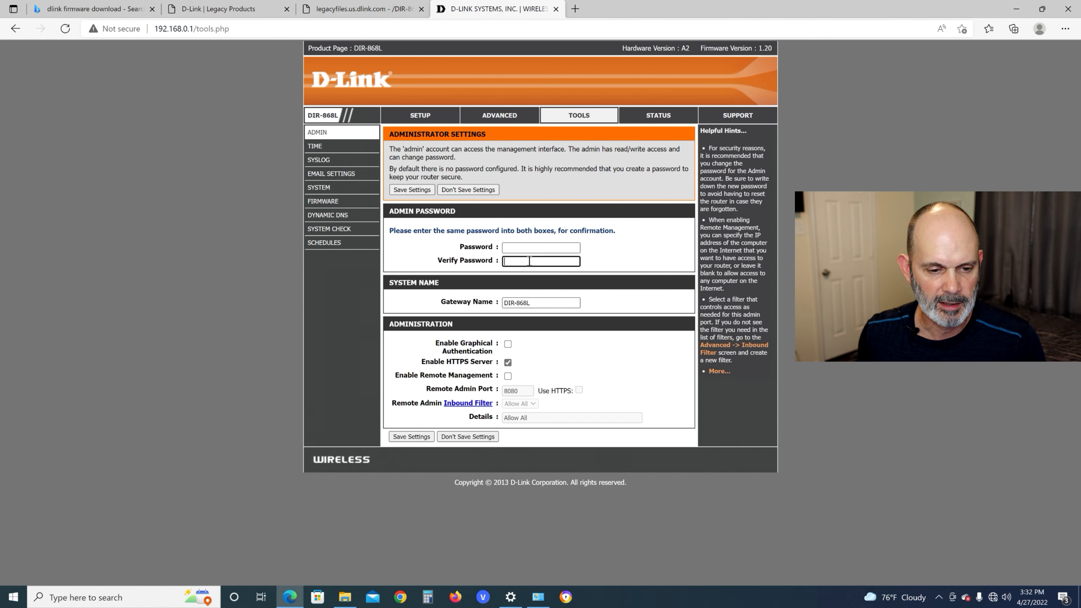
{"action": "left_click", "coordinate": [530, 249]}
{"action": "left_click", "coordinate": [531, 262]}
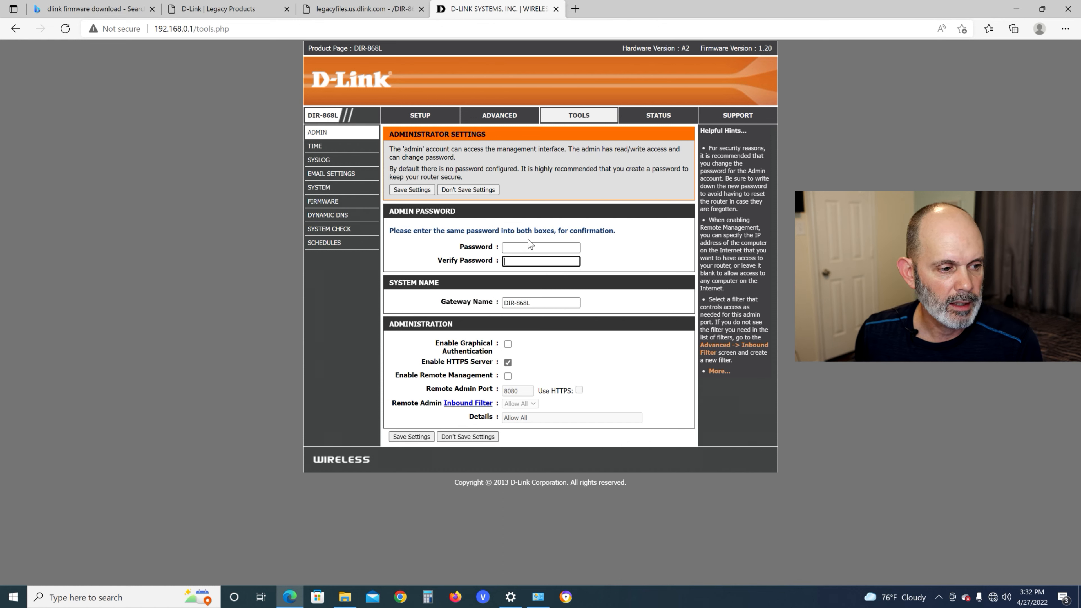
{"action": "left_click", "coordinate": [341, 203]}
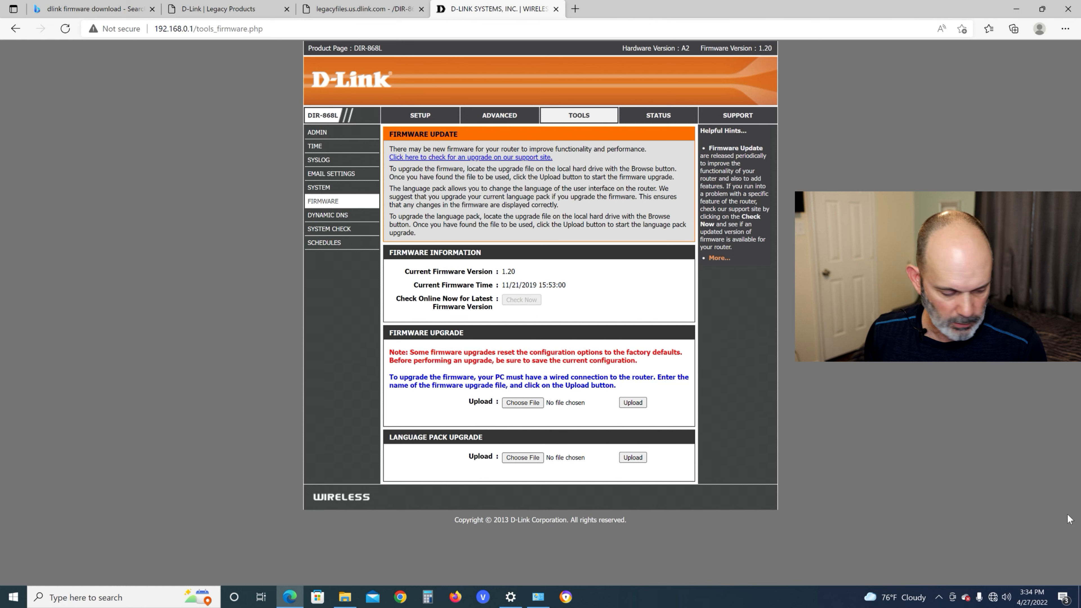
Step: Turn the computer's Wi-Fi back on and close the router's administration page in the browser
{"action": "left_click", "coordinate": [993, 597]}
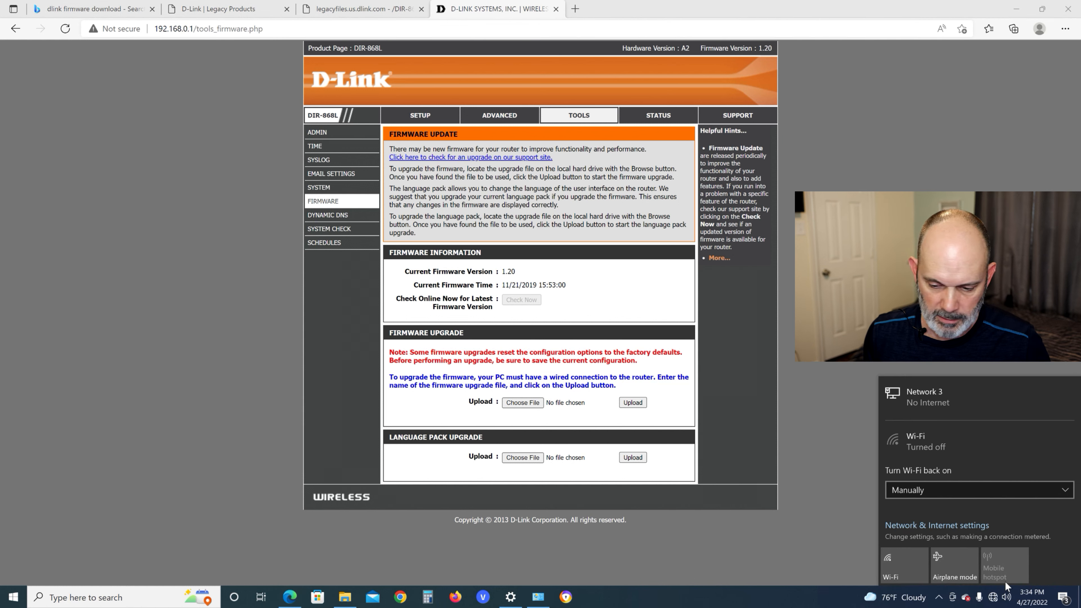
{"action": "left_click", "coordinate": [902, 570]}
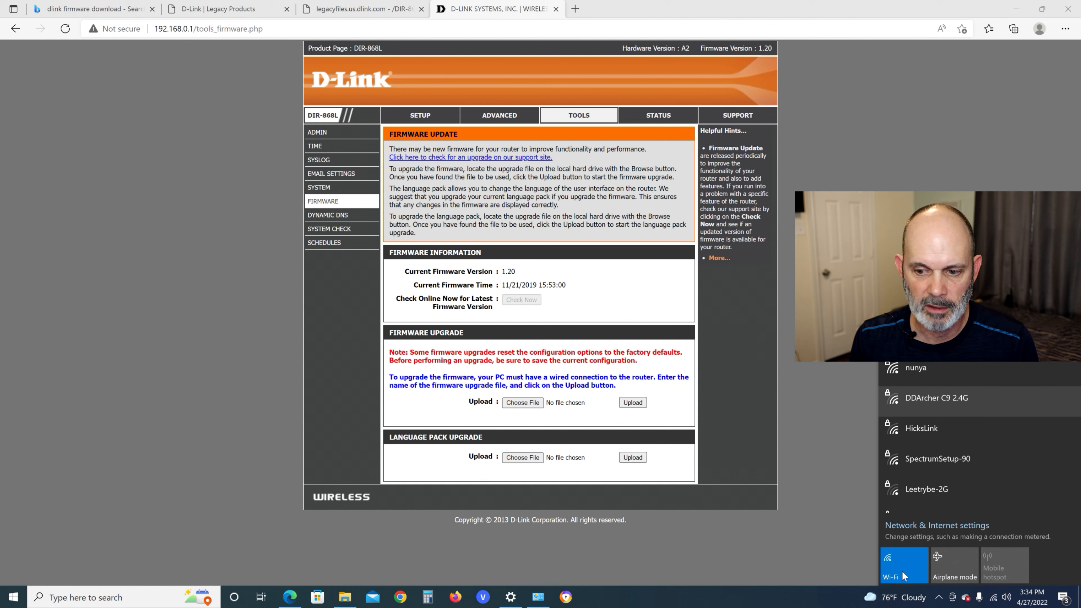
{"action": "left_click", "coordinate": [847, 157]}
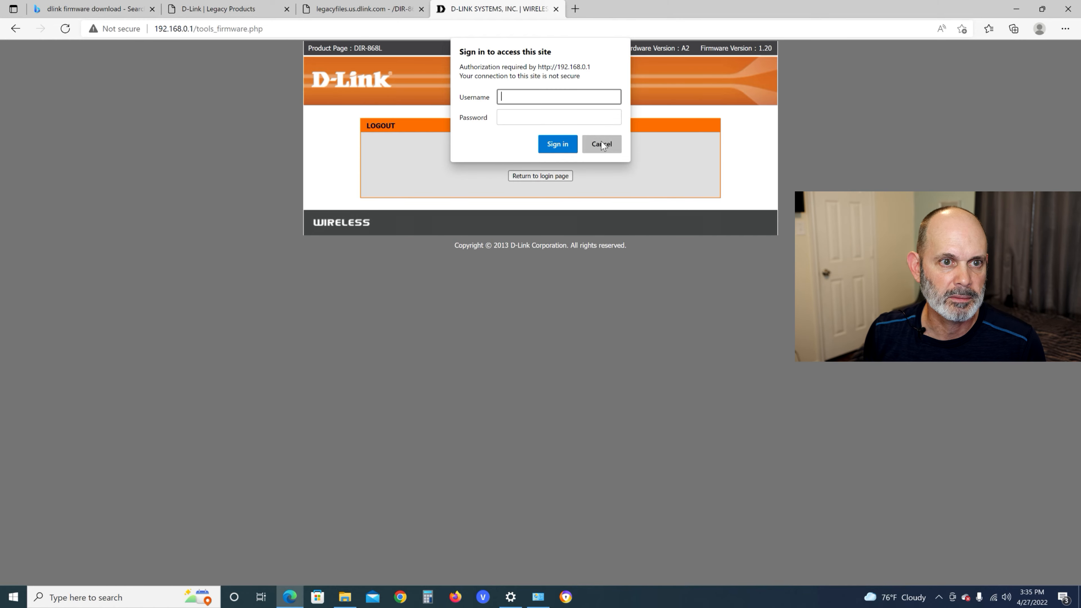
{"action": "left_click", "coordinate": [556, 8]}
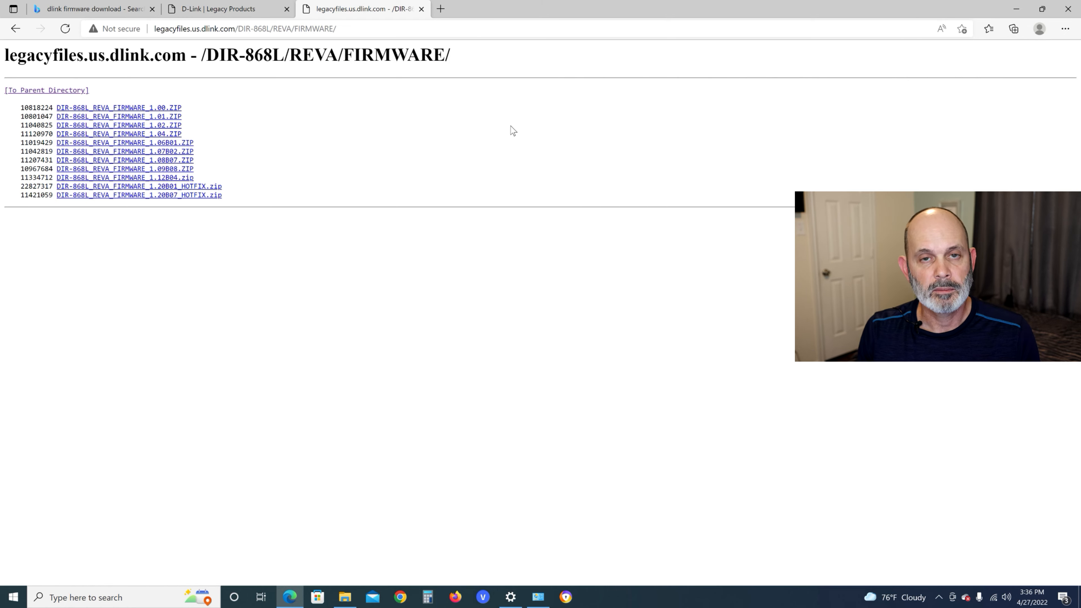